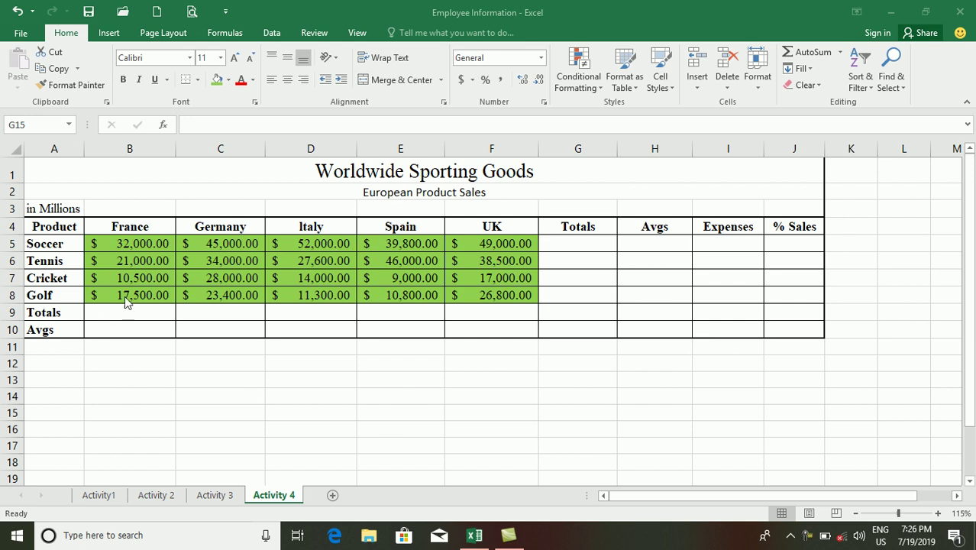
Total the France sales in B5:B8 with AutoSum, placing the result in the Totals row
{"action": "left_click", "coordinate": [125, 244]}
{"action": "left_click_drag", "start_coordinate": [124, 244], "coordinate": [131, 294]}
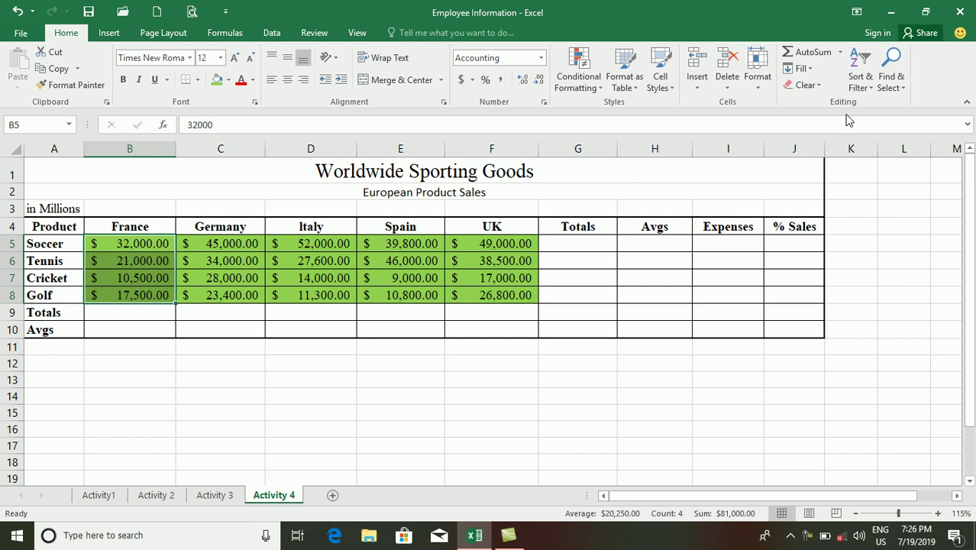
{"action": "left_click", "coordinate": [811, 52]}
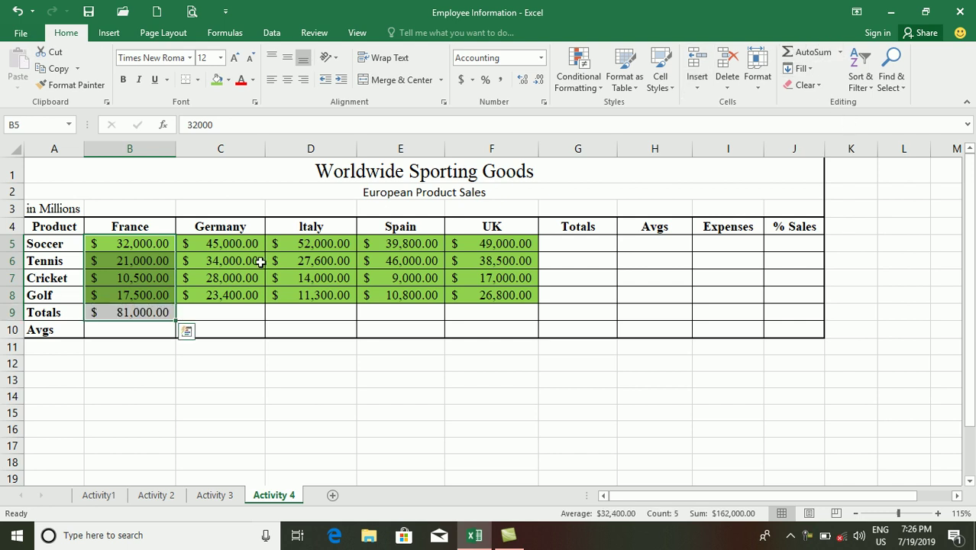
{"action": "left_click", "coordinate": [136, 310]}
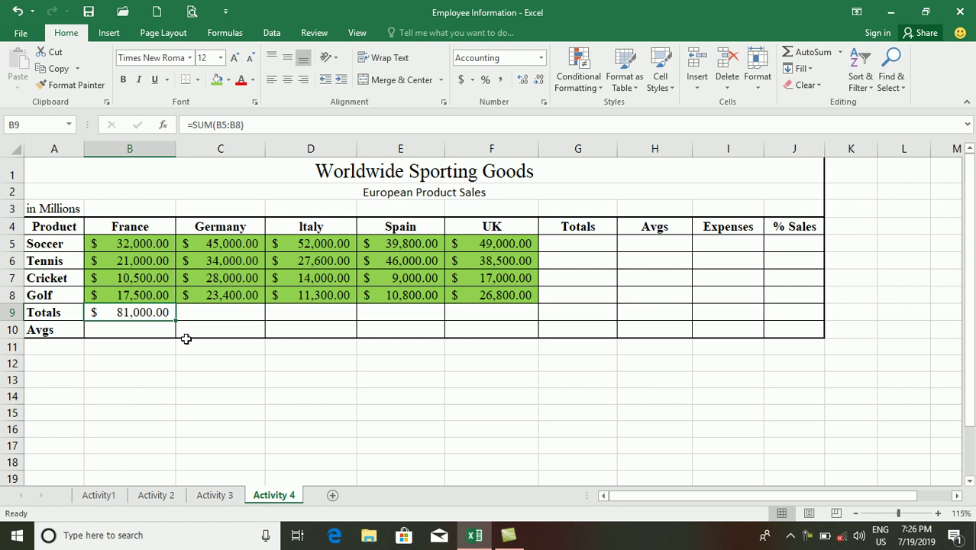
Enter =average(B5:B8) as the France average in cell B10 and clear the cell again
{"action": "left_click", "coordinate": [142, 329]}
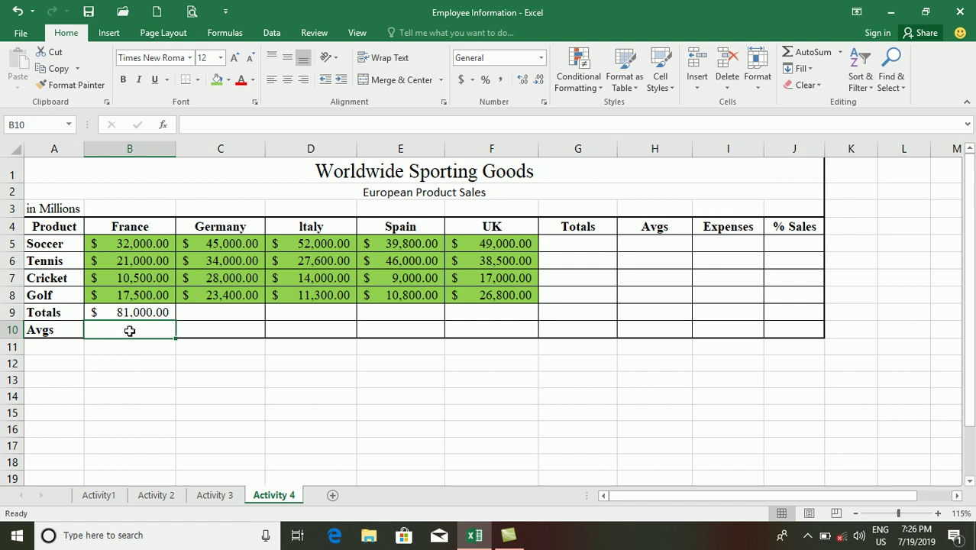
{"action": "type", "text": "="}
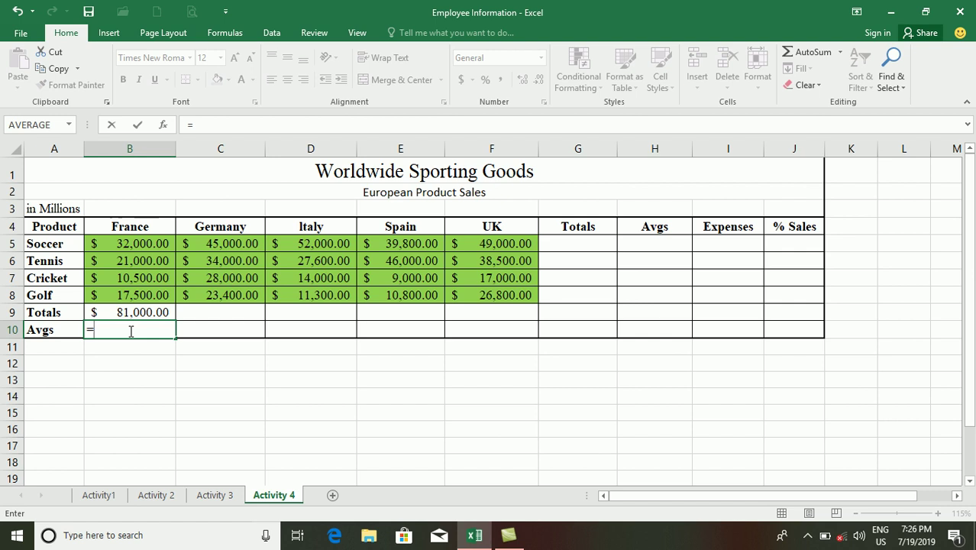
{"action": "type", "text": "ave"}
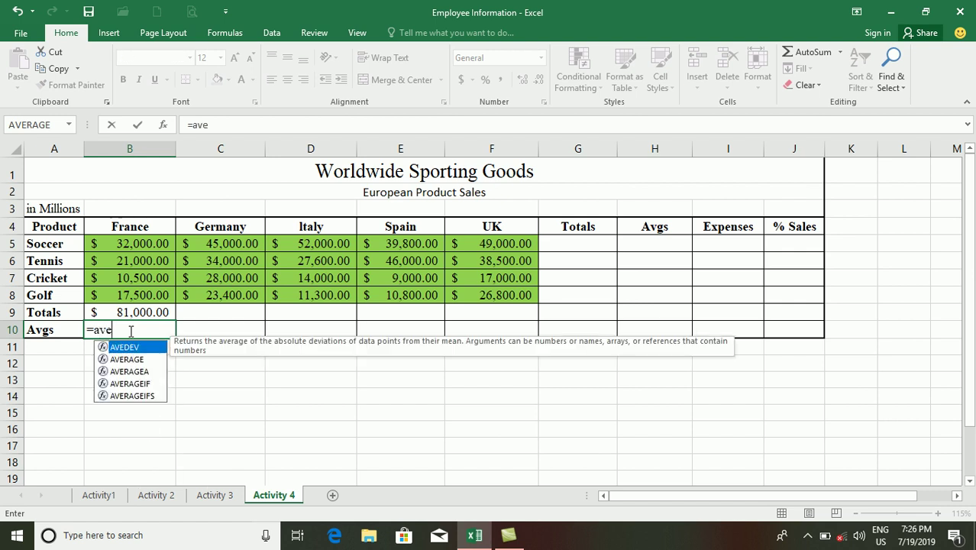
{"action": "type", "text": "rage"}
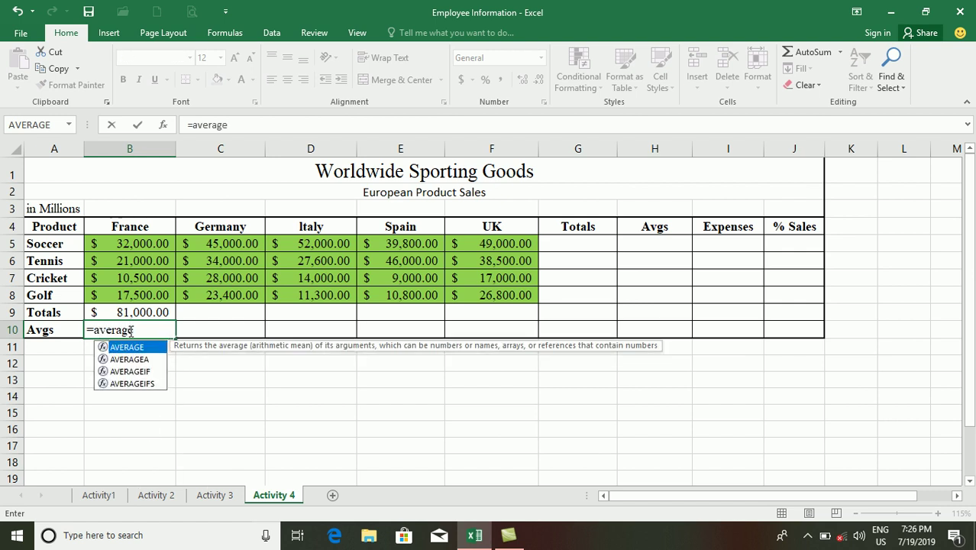
{"action": "type", "text": "("}
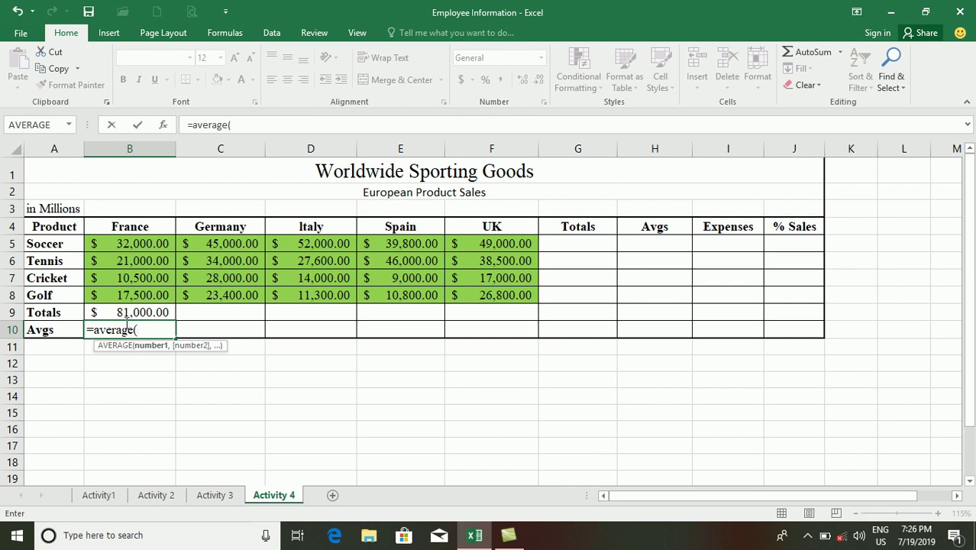
{"action": "left_click_drag", "start_coordinate": [121, 245], "coordinate": [130, 290]}
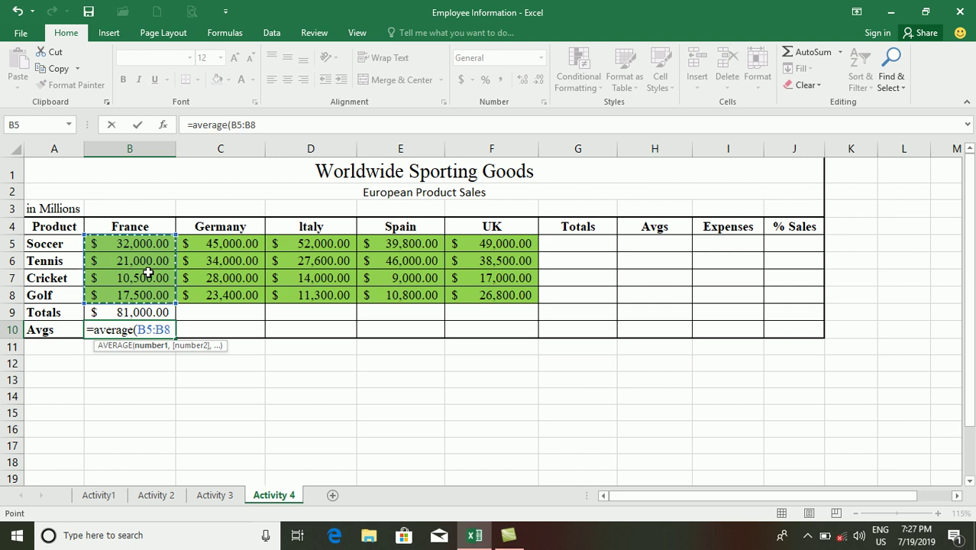
{"action": "type", "text": ")"}
{"action": "key", "text": "Return"}
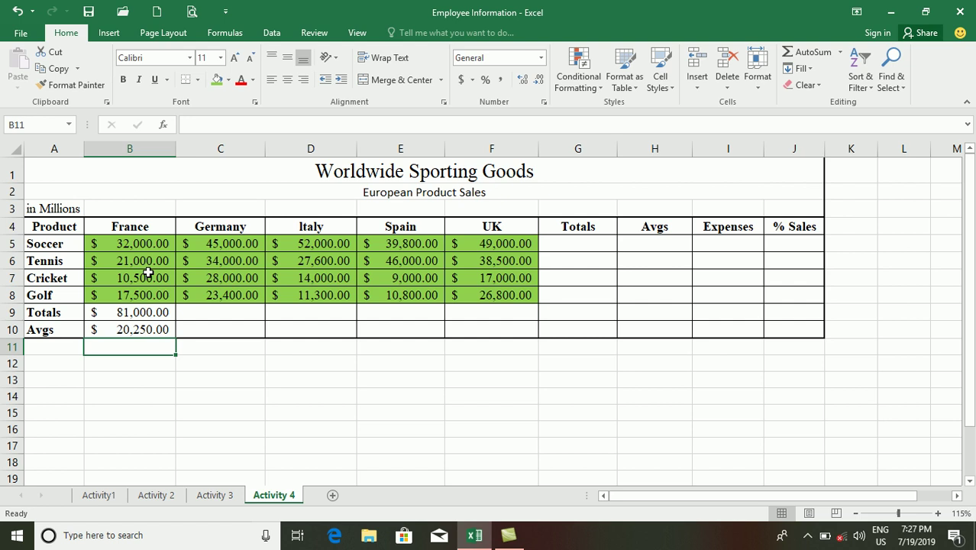
{"action": "left_click", "coordinate": [133, 330]}
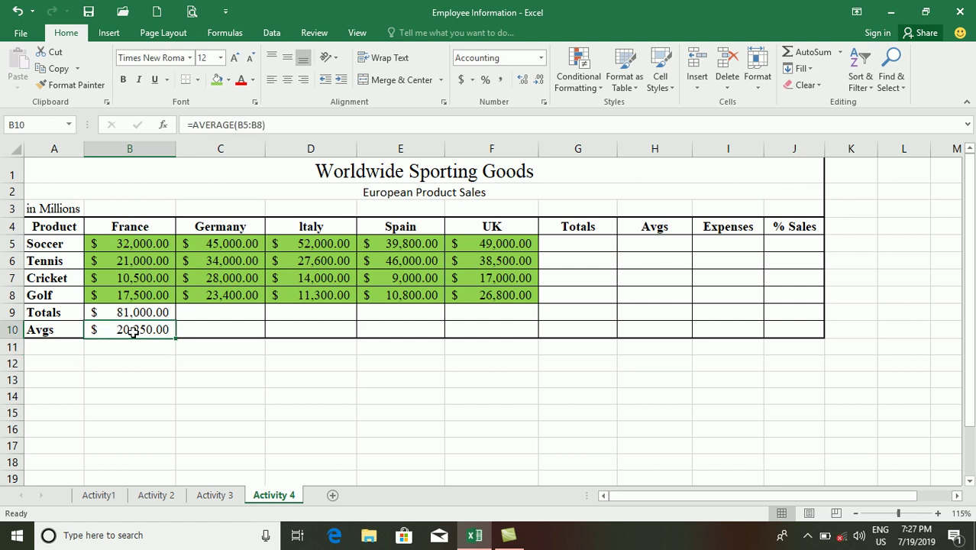
{"action": "key", "text": "Delete"}
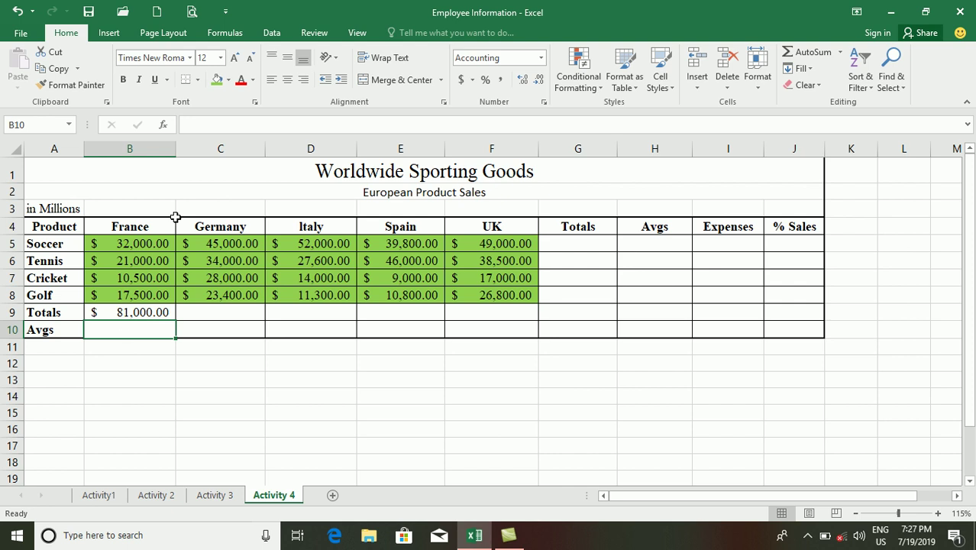
Calculate the France average in cell B10 by inserting the AVERAGE function with B5:B8 as its argument
{"action": "left_click", "coordinate": [164, 125]}
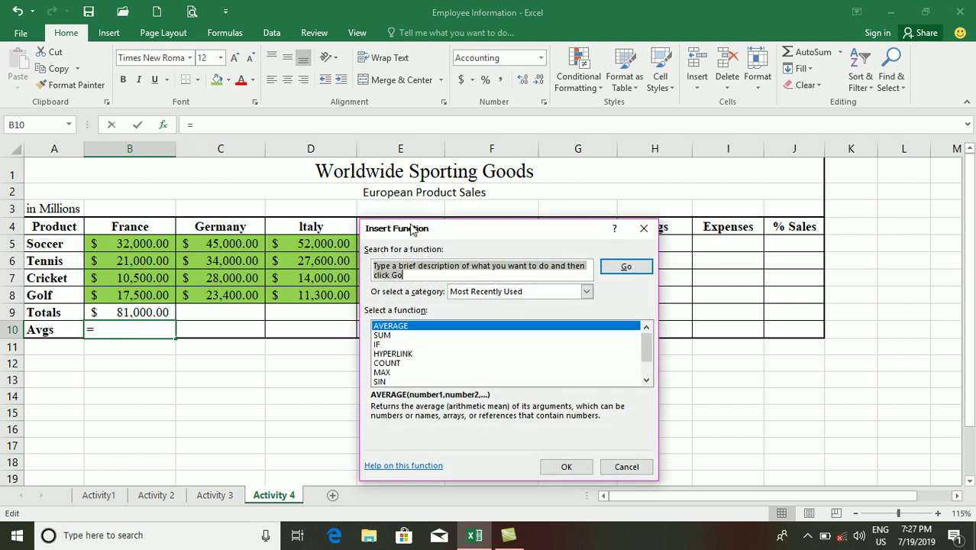
{"action": "left_click_drag", "start_coordinate": [432, 232], "coordinate": [407, 157]}
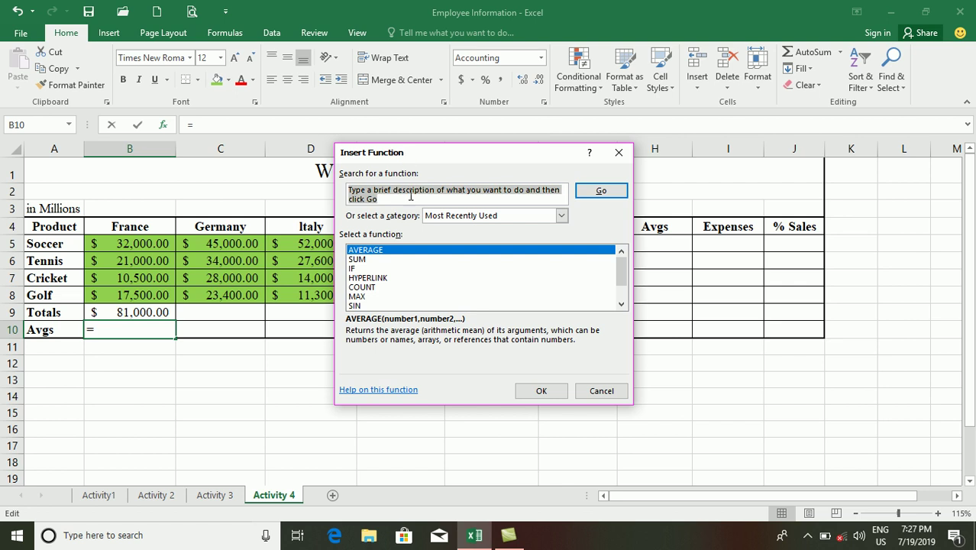
{"action": "left_click", "coordinate": [353, 259]}
{"action": "left_click", "coordinate": [359, 268]}
{"action": "left_click", "coordinate": [359, 279]}
{"action": "left_click", "coordinate": [361, 251]}
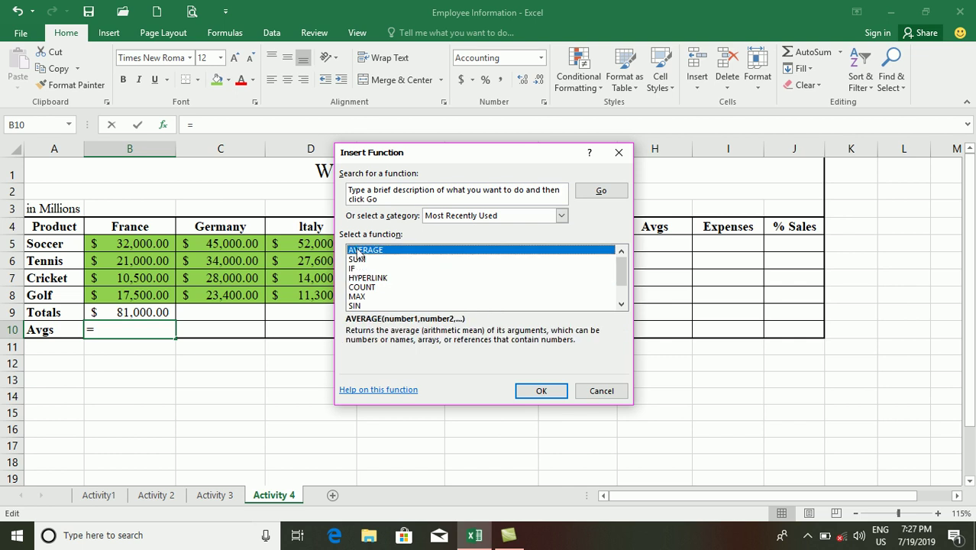
{"action": "left_click", "coordinate": [541, 391]}
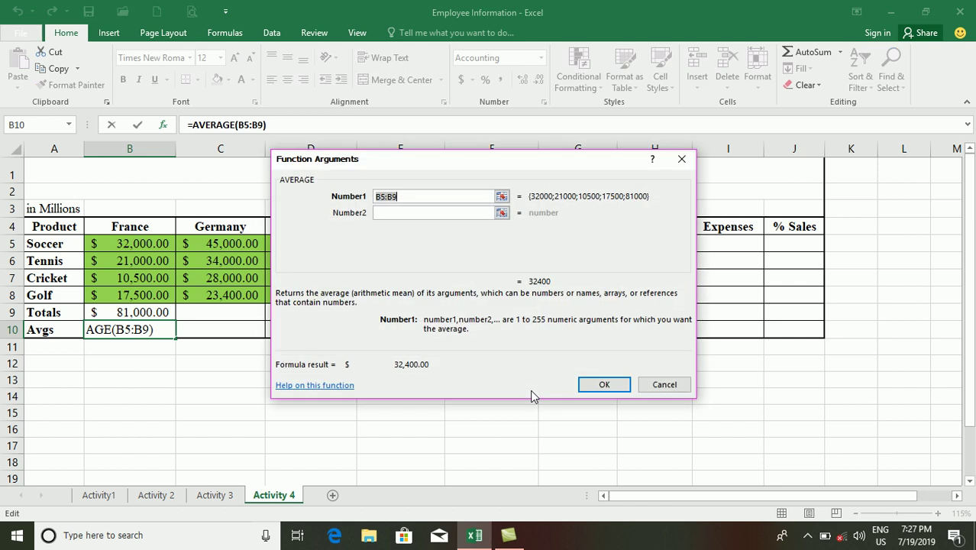
{"action": "left_click_drag", "start_coordinate": [482, 162], "coordinate": [544, 309]}
{"action": "left_click_drag", "start_coordinate": [136, 244], "coordinate": [138, 295]}
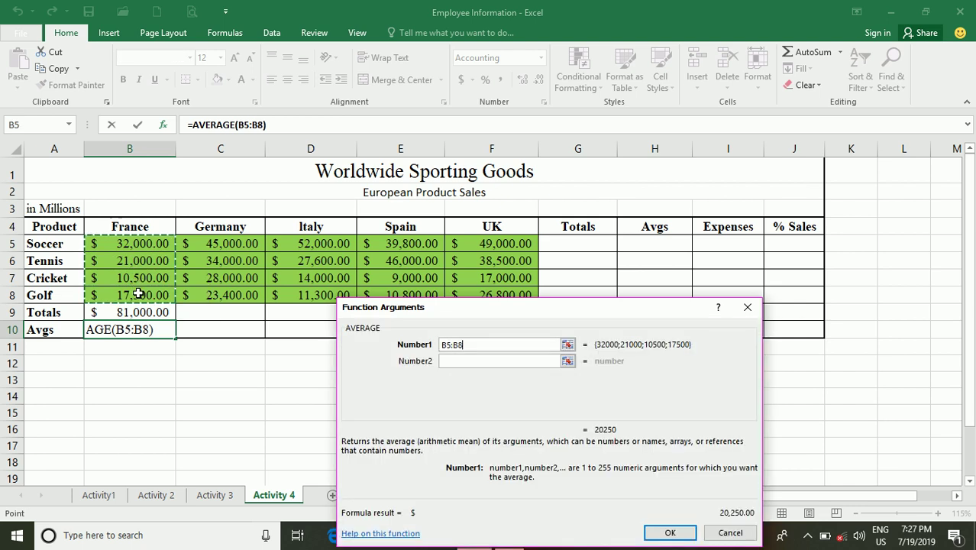
{"action": "left_click_drag", "start_coordinate": [420, 327], "coordinate": [412, 205]}
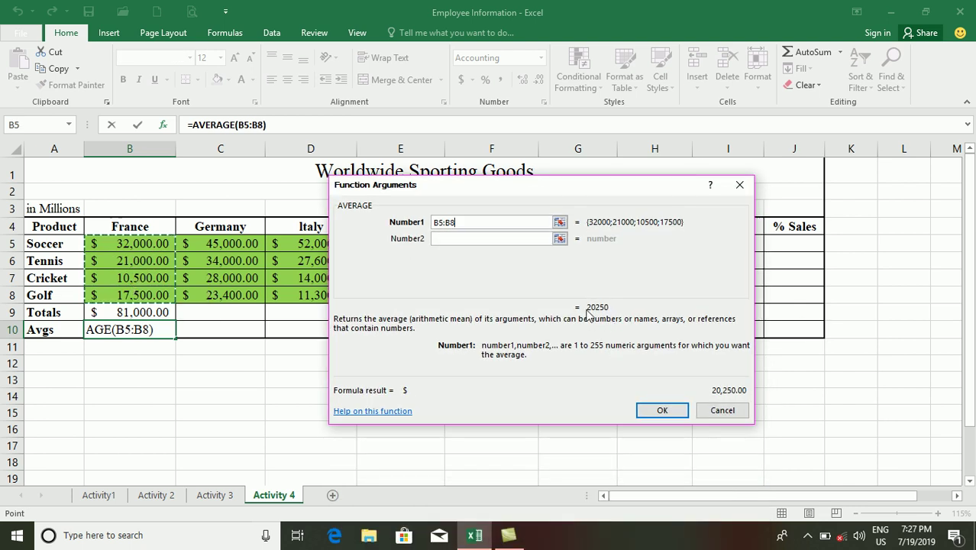
{"action": "left_click", "coordinate": [658, 410]}
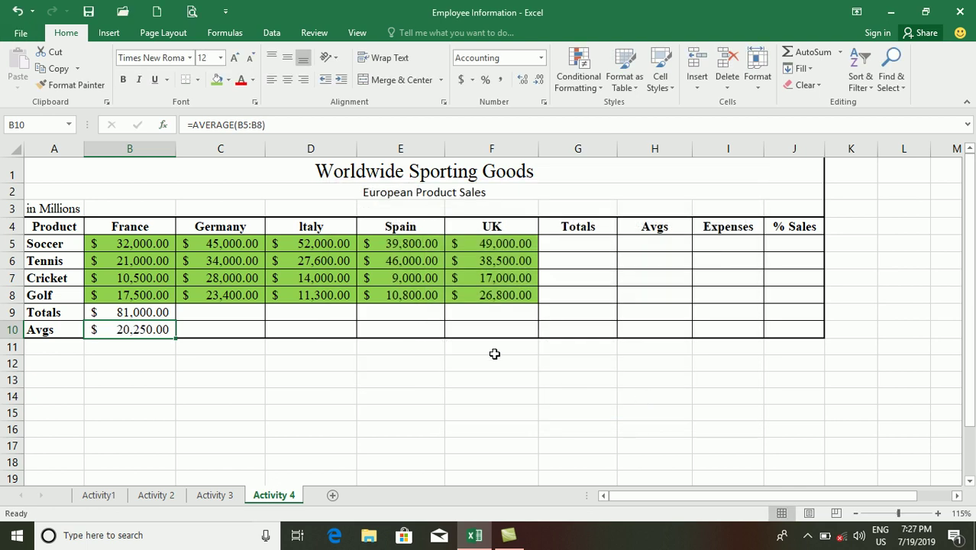
Fill the France total and average formulas from B9:B10 across the other countries through column F
{"action": "left_click_drag", "start_coordinate": [127, 313], "coordinate": [152, 331]}
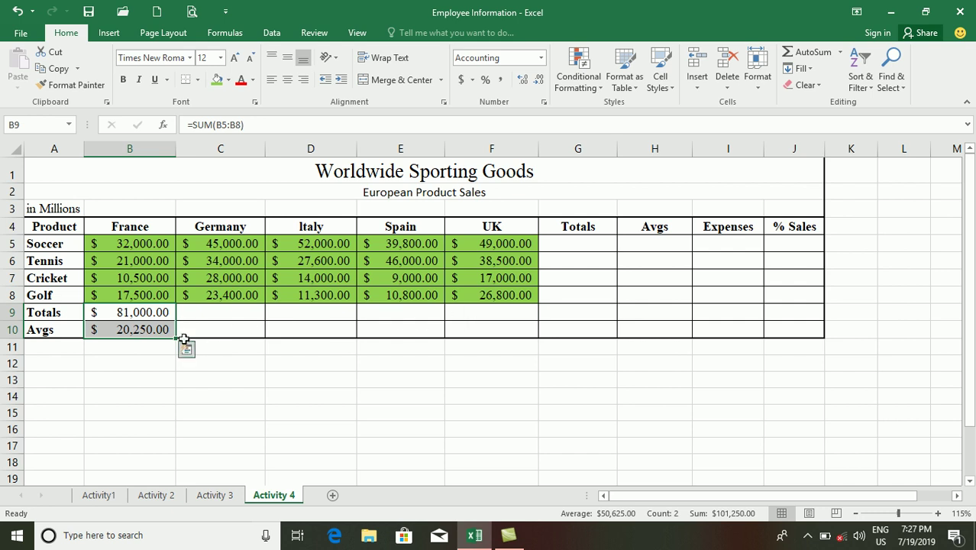
{"action": "left_click_drag", "start_coordinate": [175, 339], "coordinate": [512, 342]}
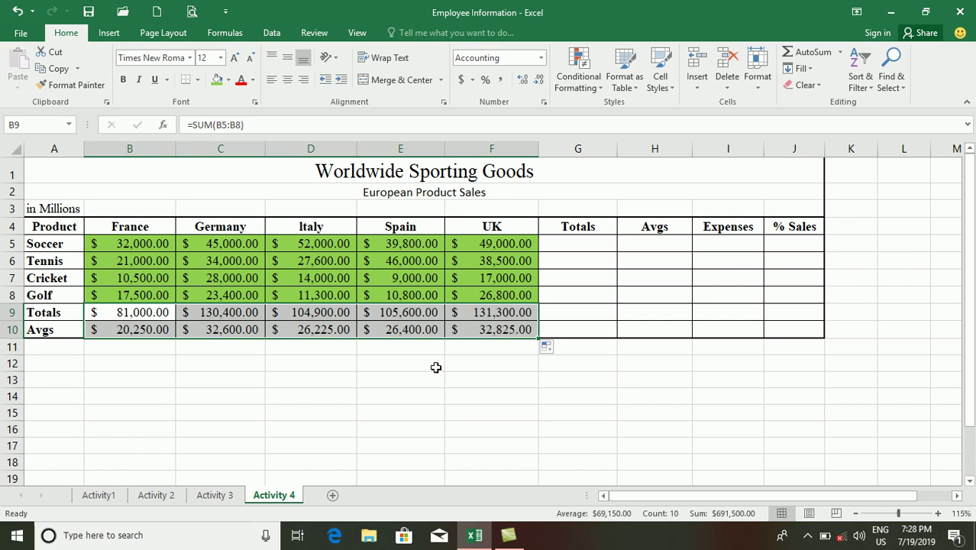
Calculate the Soccer total in cell G5 by inserting the SUM function with the range B5:F5
{"action": "left_click", "coordinate": [569, 240]}
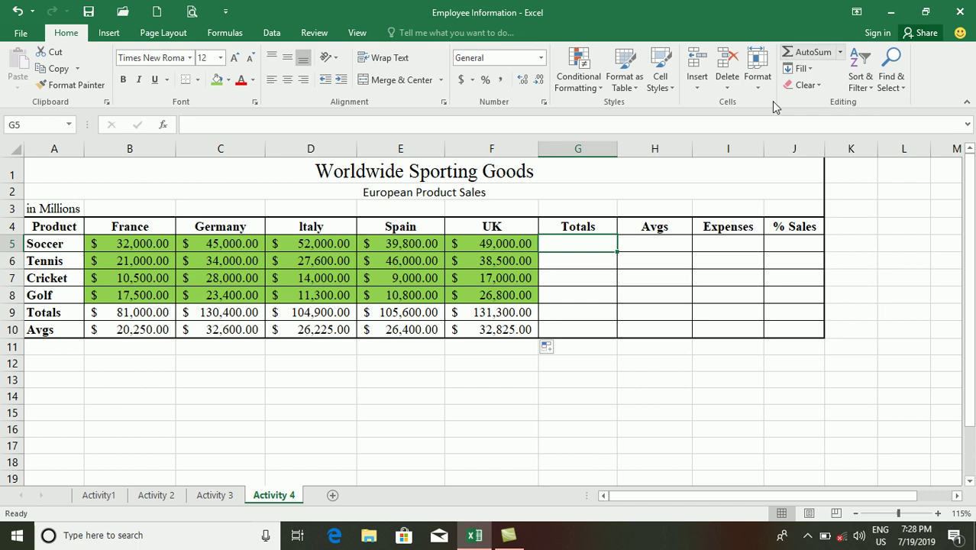
{"action": "left_click", "coordinate": [163, 127]}
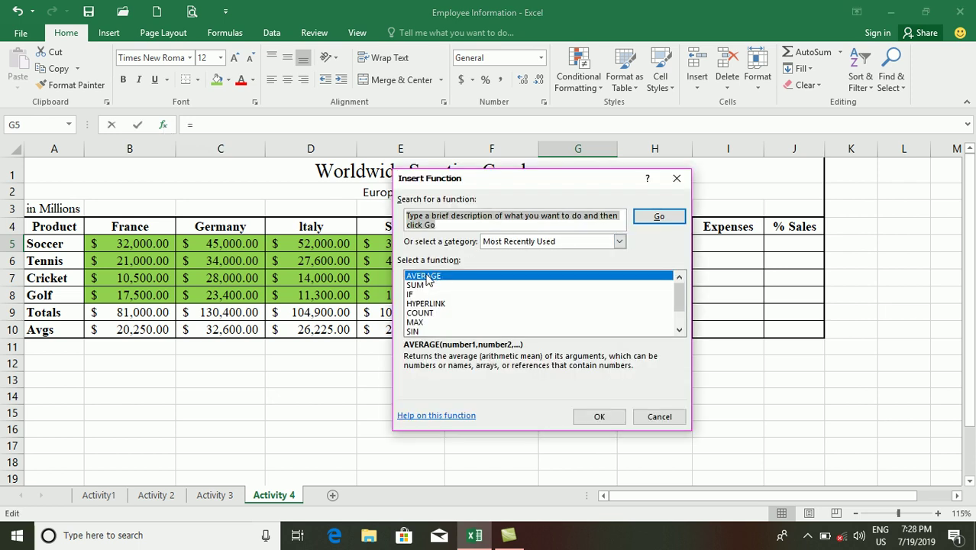
{"action": "left_click", "coordinate": [416, 286]}
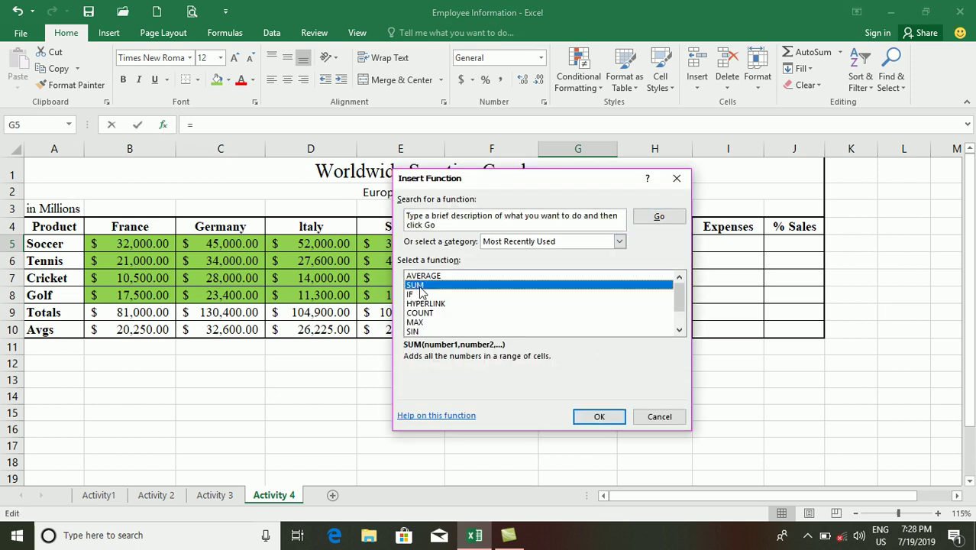
{"action": "left_click", "coordinate": [600, 416]}
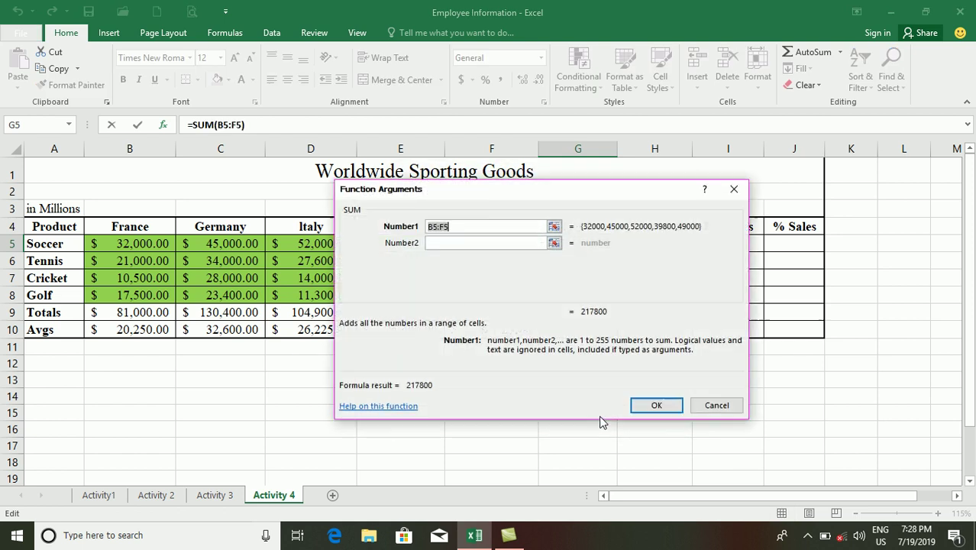
{"action": "left_click_drag", "start_coordinate": [493, 192], "coordinate": [433, 349]}
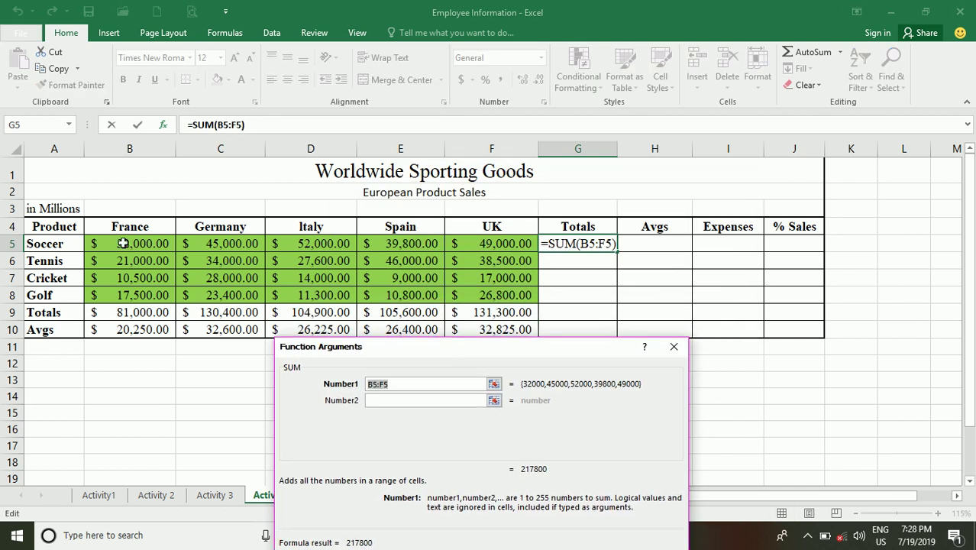
{"action": "left_click_drag", "start_coordinate": [116, 242], "coordinate": [484, 244]}
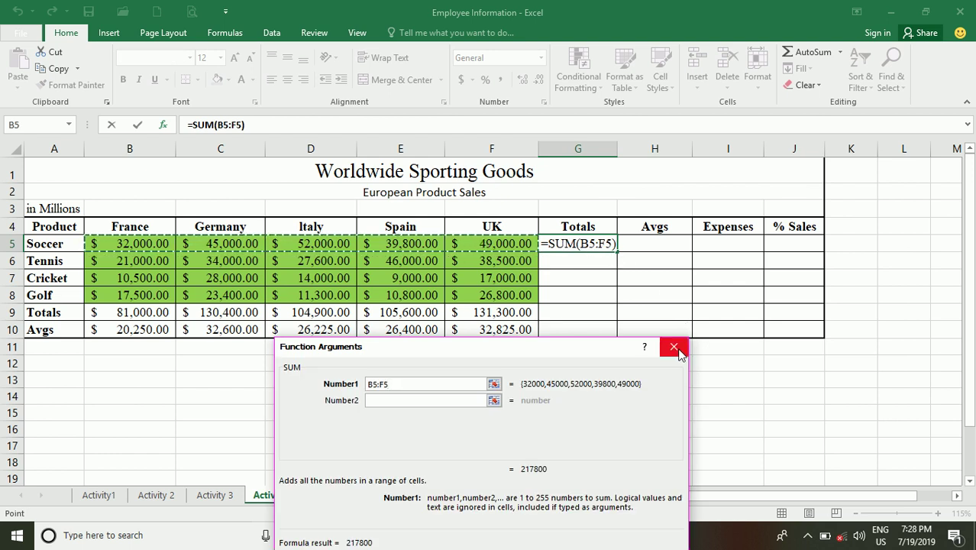
{"action": "left_click_drag", "start_coordinate": [649, 345], "coordinate": [684, 200]}
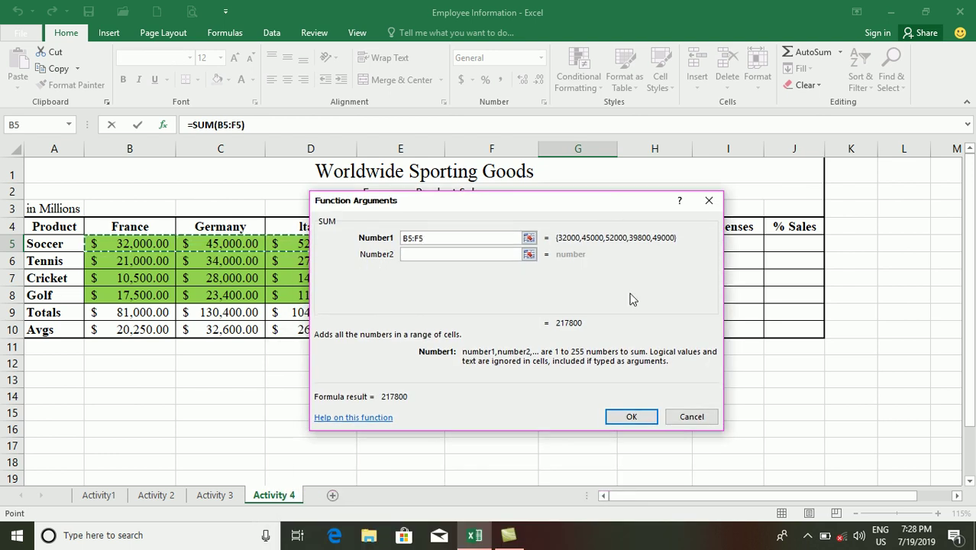
{"action": "left_click", "coordinate": [634, 415]}
Calculate the Soccer average in cell H5 by inserting the AVERAGE function with the range B5:F5
{"action": "left_click", "coordinate": [641, 241]}
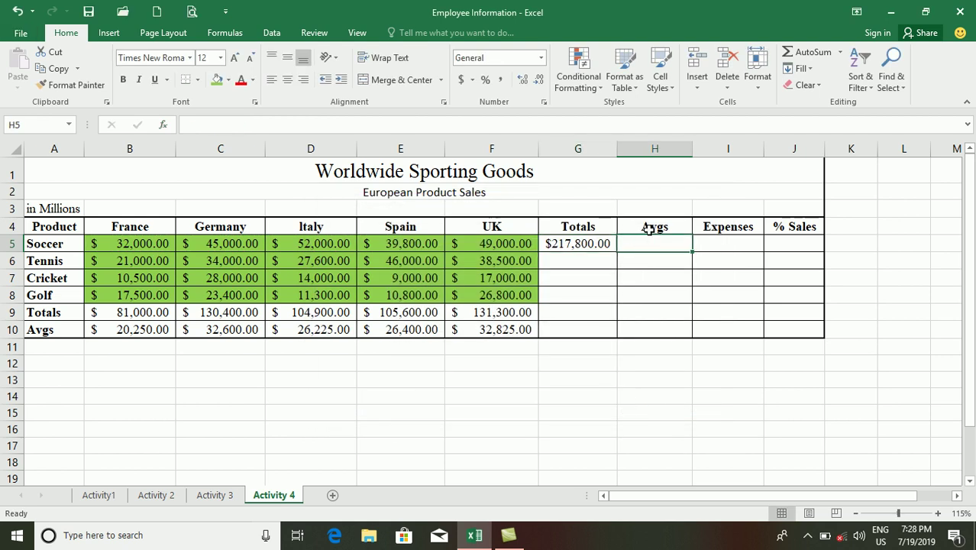
{"action": "left_click", "coordinate": [170, 126]}
{"action": "left_click", "coordinate": [391, 297]}
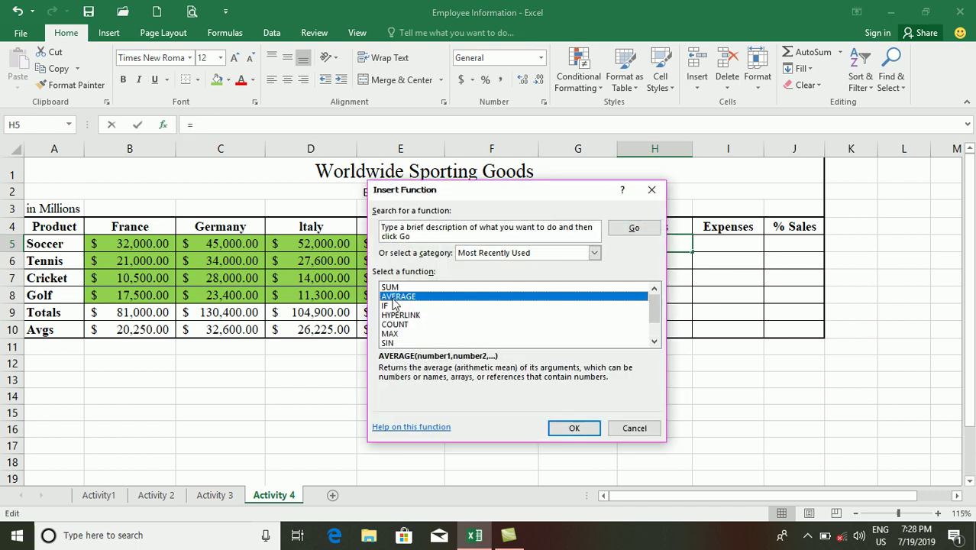
{"action": "left_click", "coordinate": [574, 427]}
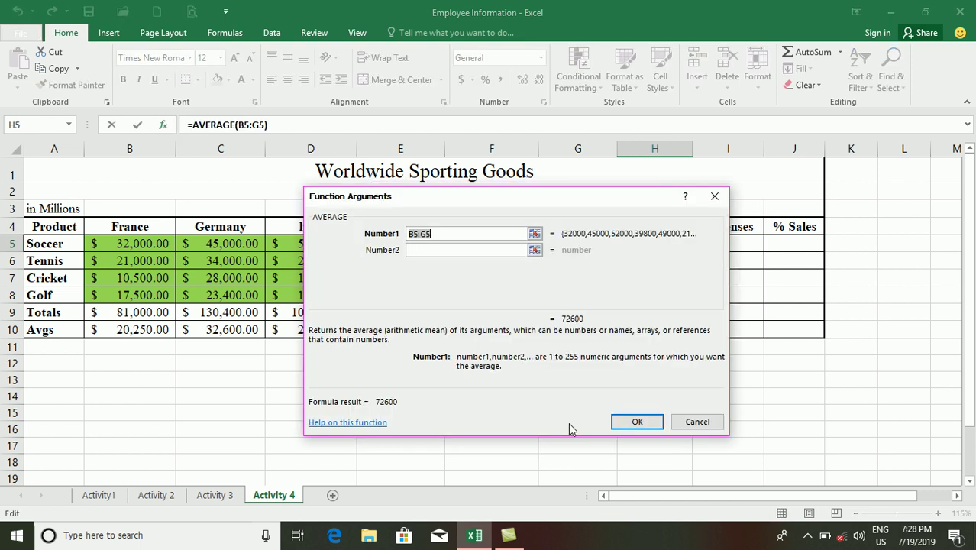
{"action": "left_click_drag", "start_coordinate": [506, 206], "coordinate": [454, 367]}
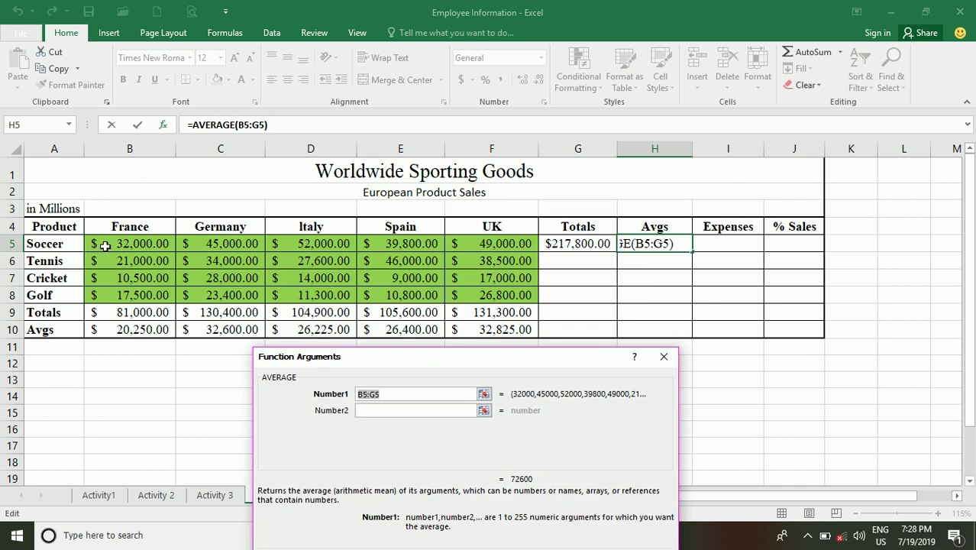
{"action": "left_click_drag", "start_coordinate": [107, 244], "coordinate": [474, 244]}
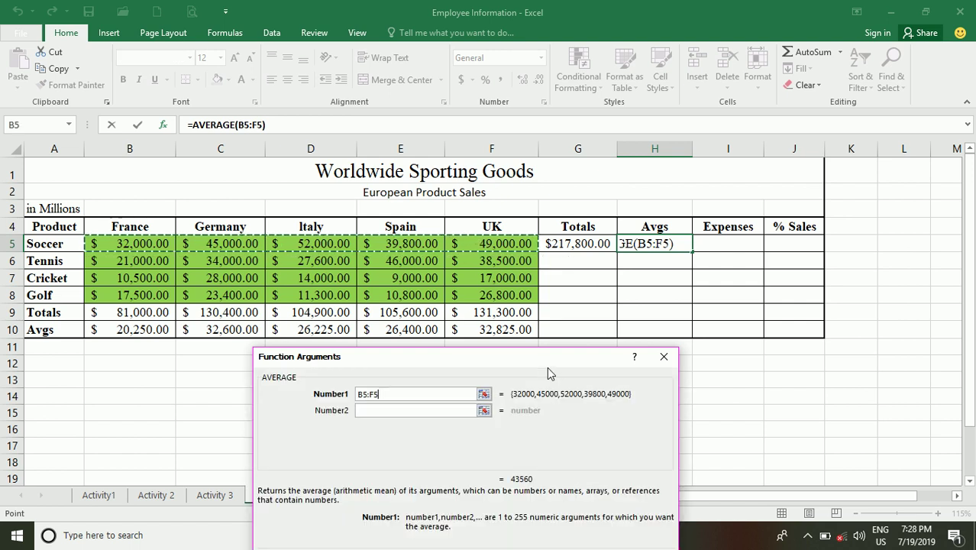
{"action": "left_click_drag", "start_coordinate": [549, 353], "coordinate": [546, 254]}
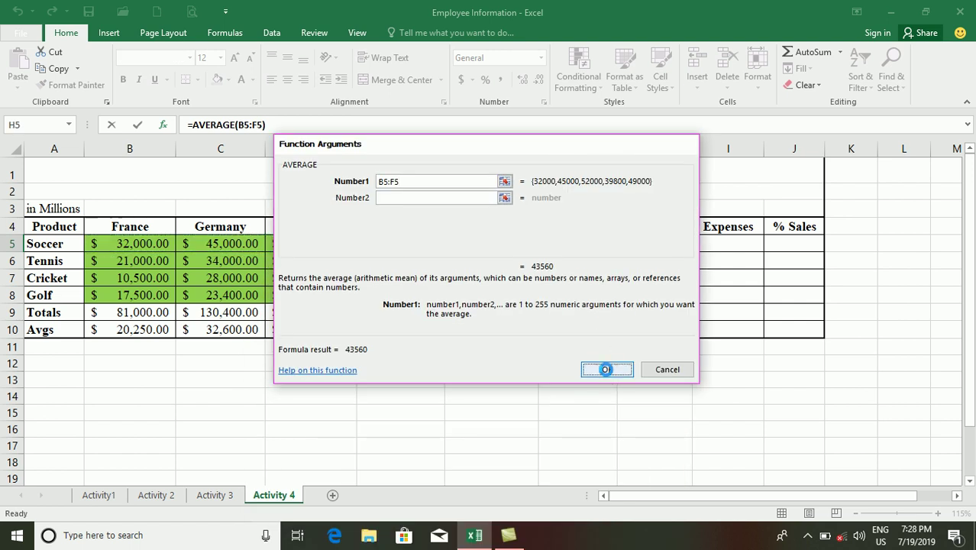
{"action": "left_click", "coordinate": [604, 368]}
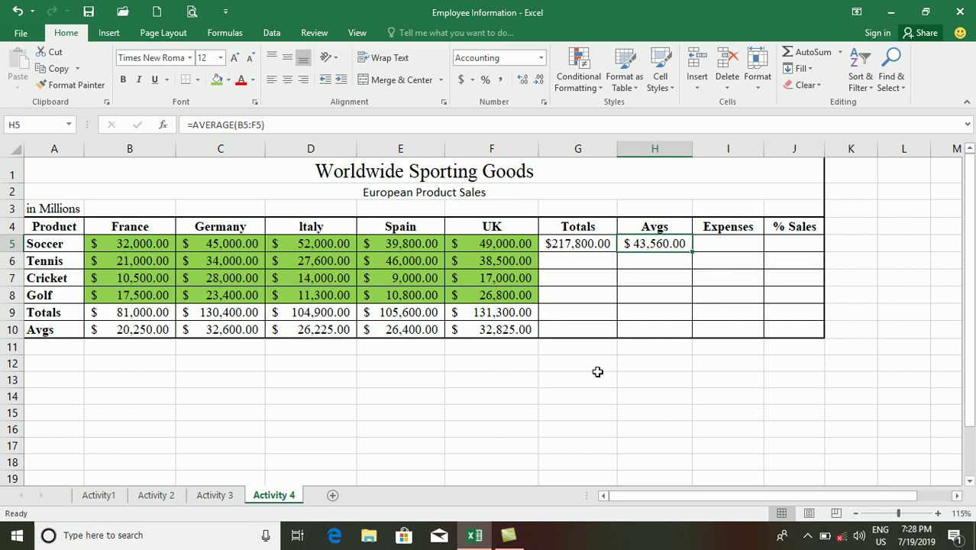
Fill the Soccer total and average formulas from G5:H5 down through row 10, and clear the average in H9
{"action": "left_click_drag", "start_coordinate": [575, 245], "coordinate": [697, 338]}
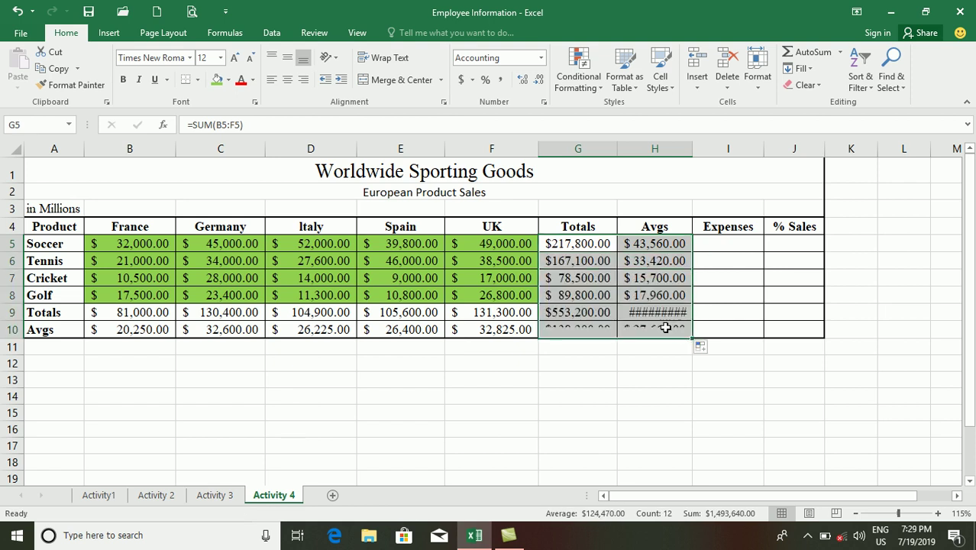
{"action": "left_click", "coordinate": [676, 318]}
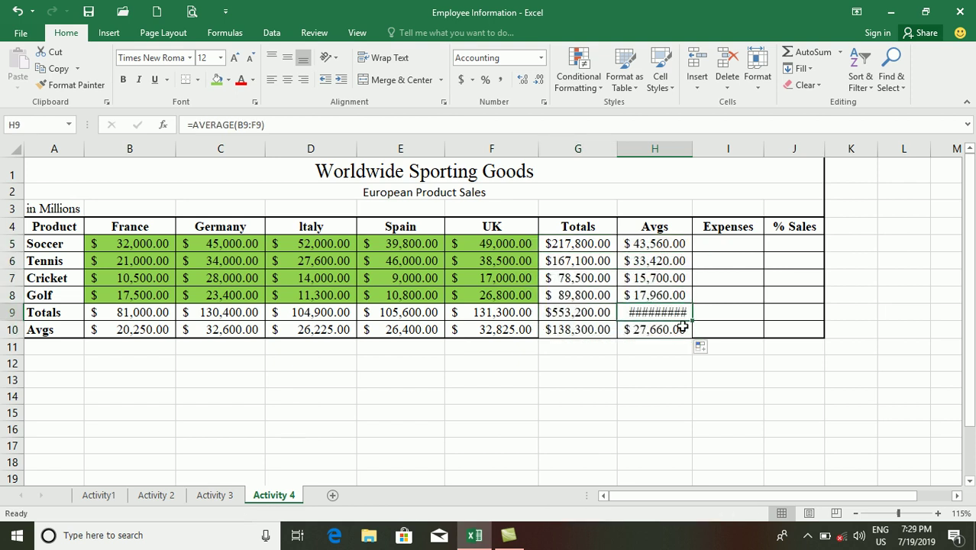
{"action": "key", "text": "Delete"}
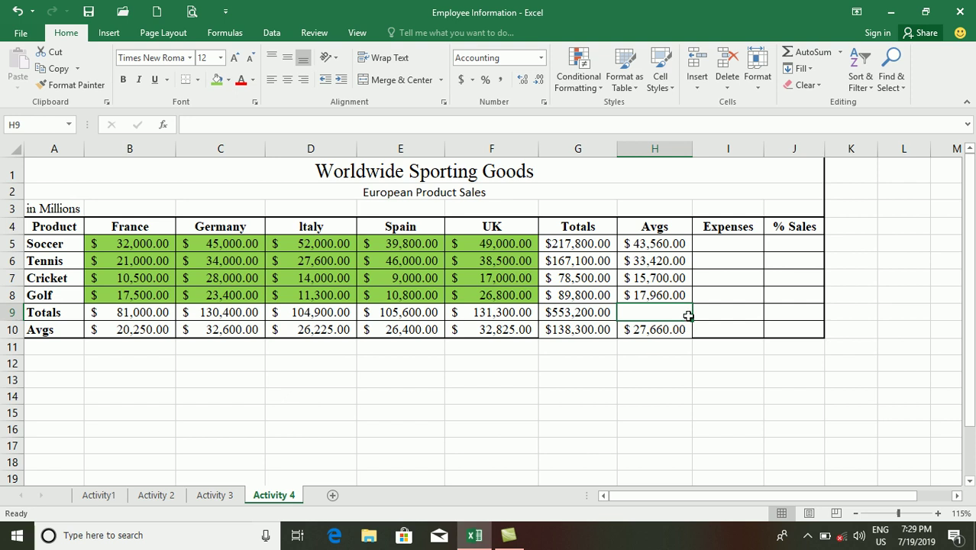
Calculate the Soccer expenses in cell I5 as 15% of its total with the formula =G5*15%
{"action": "left_click", "coordinate": [699, 246]}
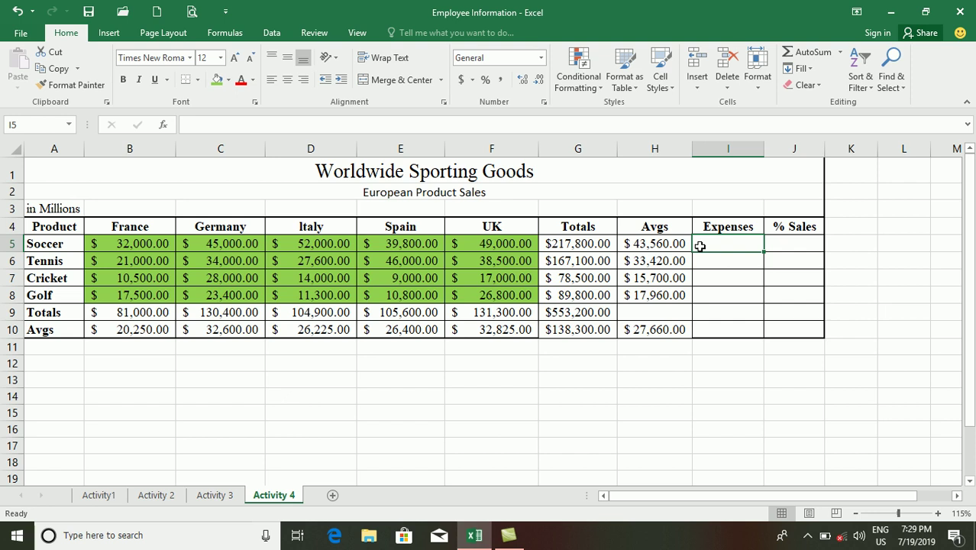
{"action": "left_click", "coordinate": [587, 245]}
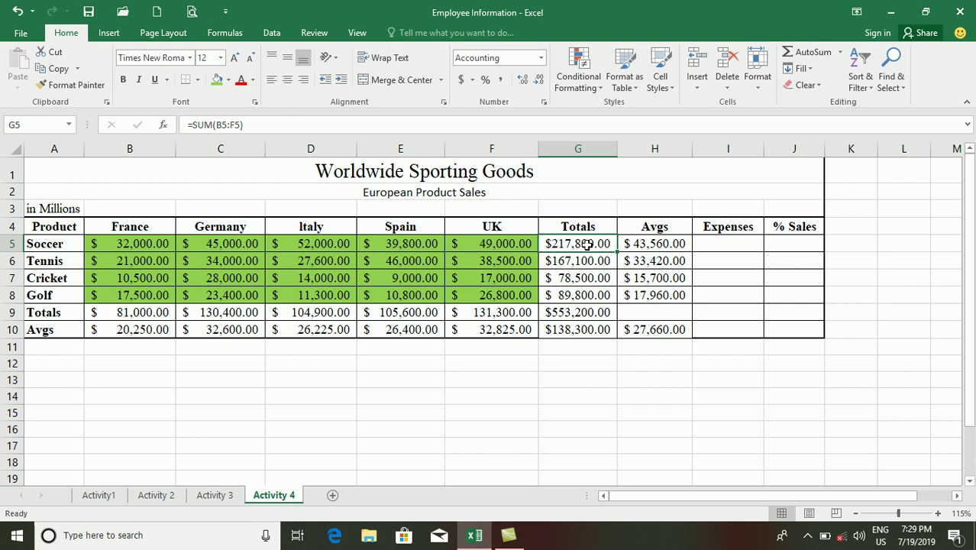
{"action": "left_click", "coordinate": [721, 246]}
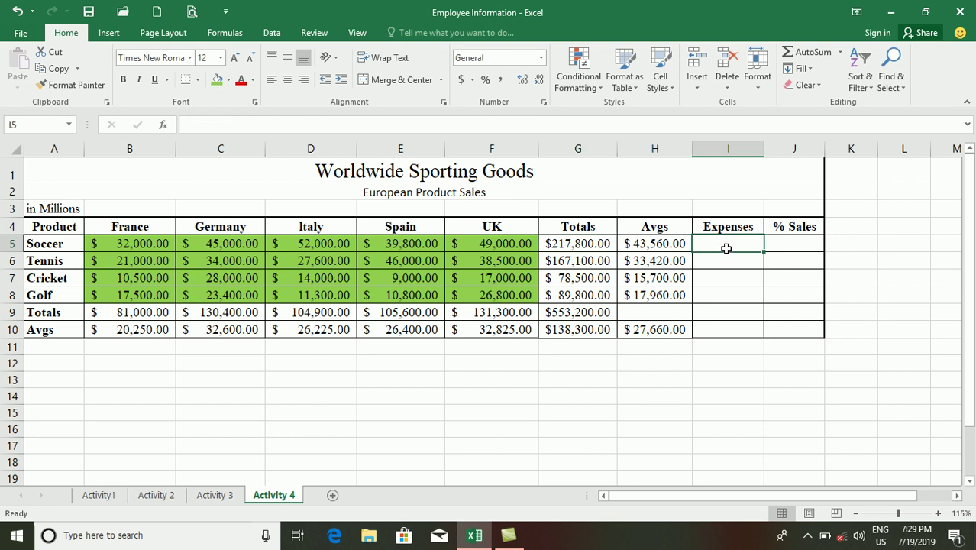
{"action": "type", "text": "="}
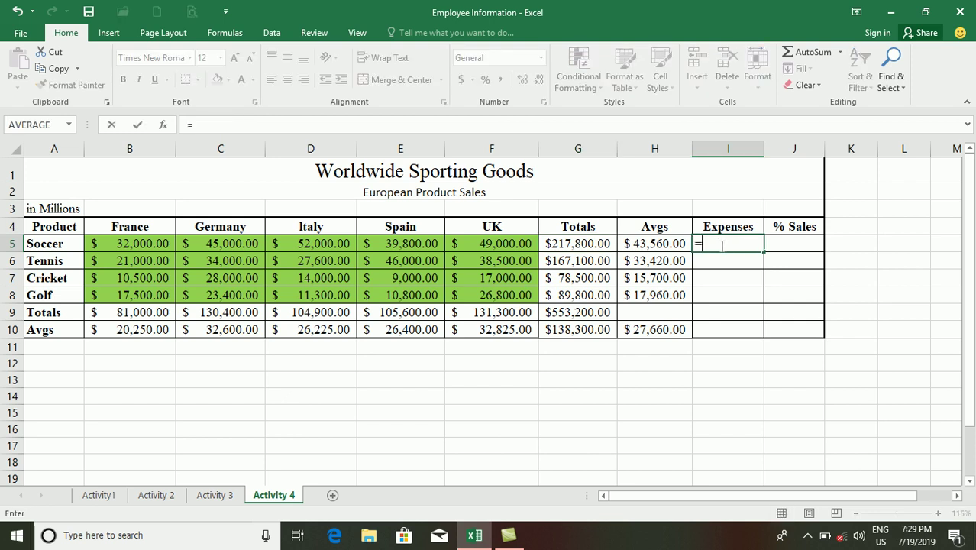
{"action": "left_click", "coordinate": [569, 243]}
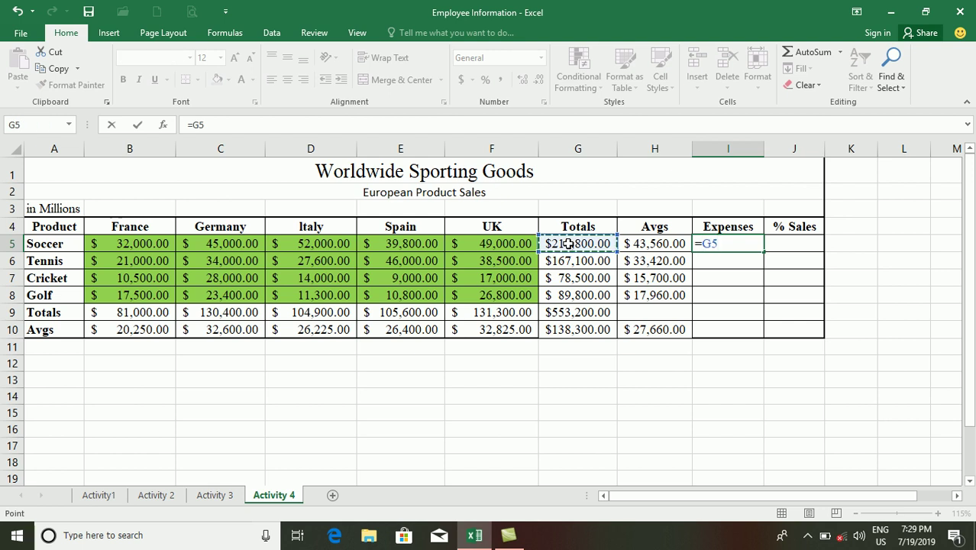
{"action": "type", "text": "*15"}
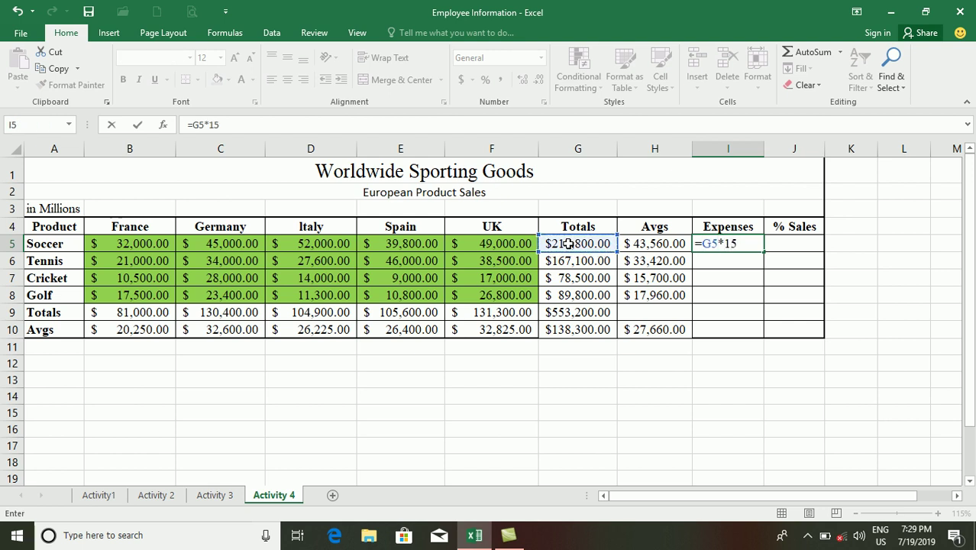
{"action": "type", "text": "%"}
{"action": "key", "text": "Return"}
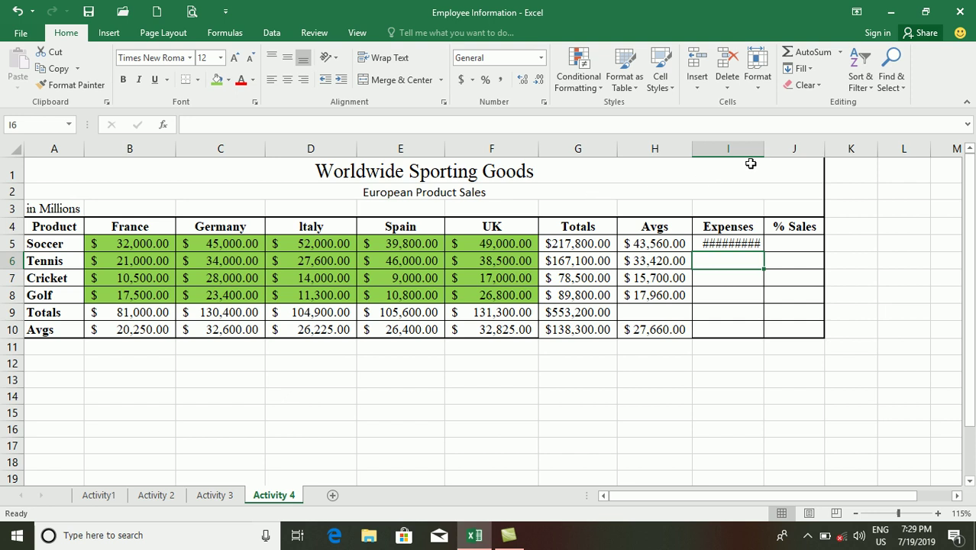
Widen the Expenses column and fill the Soccer expenses formula from I5 down through I10
{"action": "left_click_drag", "start_coordinate": [763, 153], "coordinate": [774, 153]}
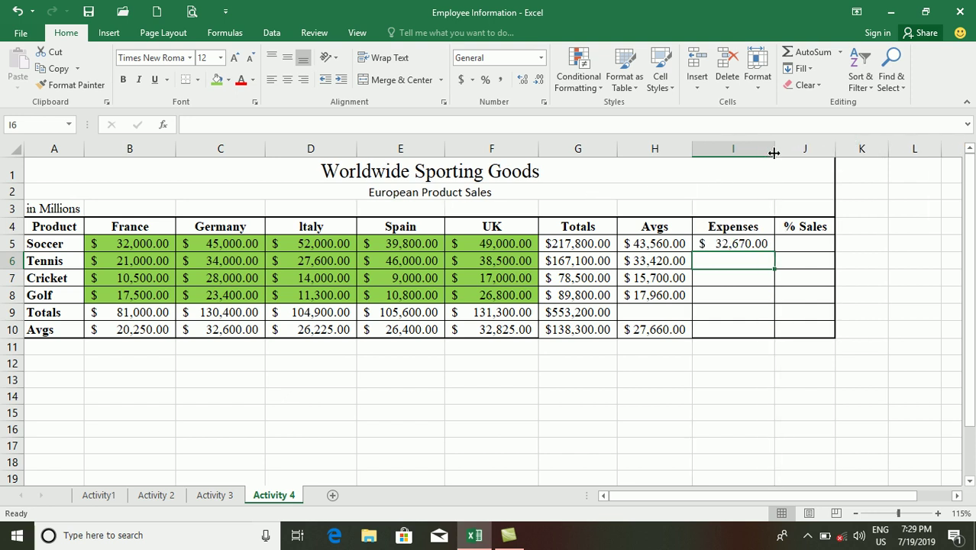
{"action": "left_click", "coordinate": [747, 244]}
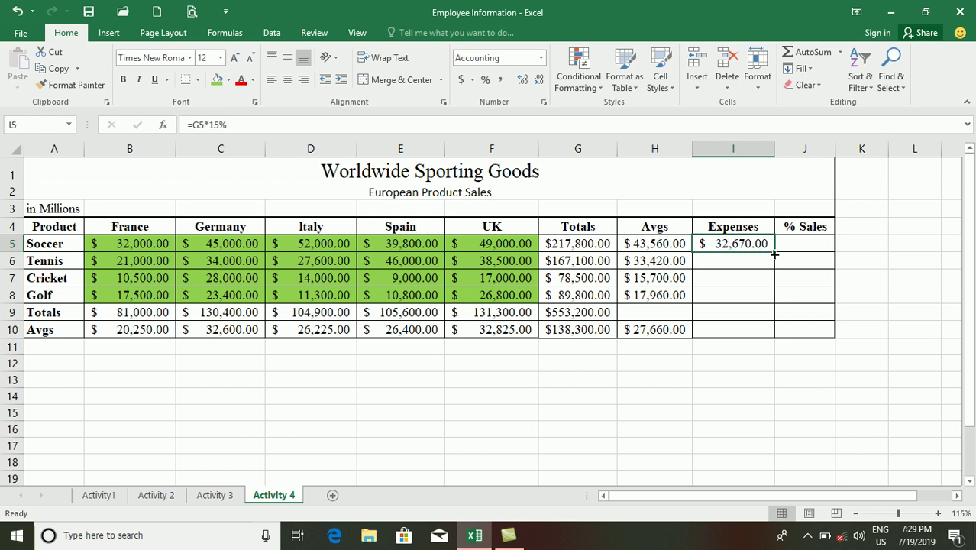
{"action": "left_click_drag", "start_coordinate": [774, 255], "coordinate": [773, 336]}
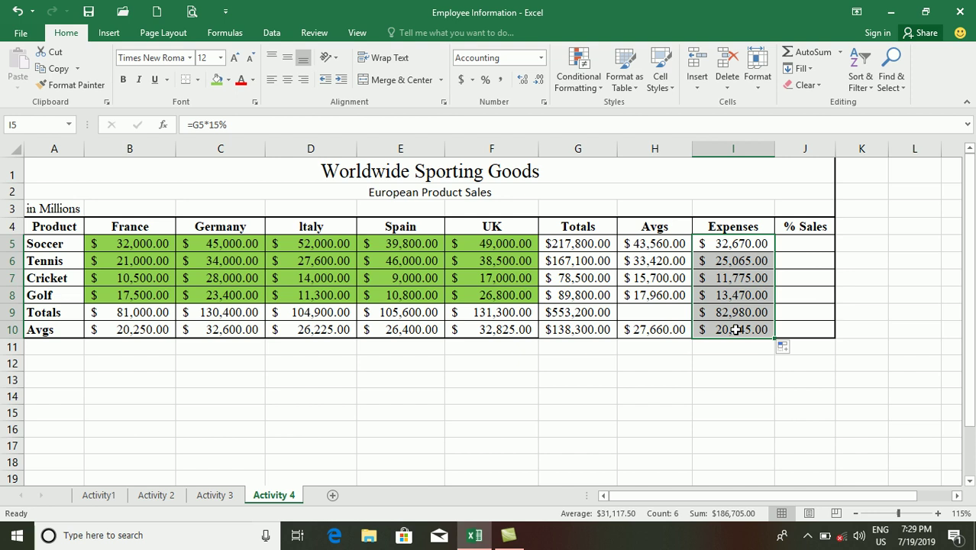
Highlight the grand total in cell G9 with a yellow fill
{"action": "left_click", "coordinate": [792, 244]}
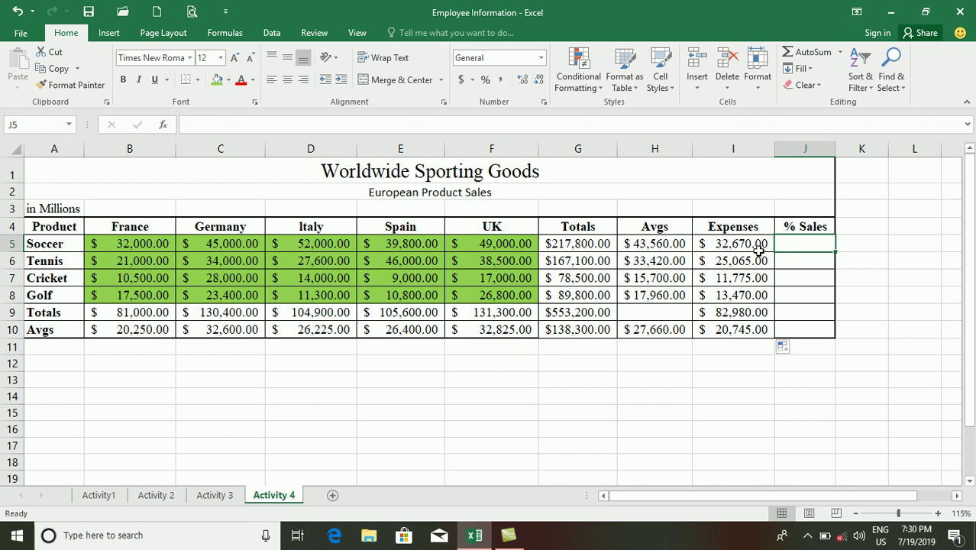
{"action": "left_click", "coordinate": [559, 311]}
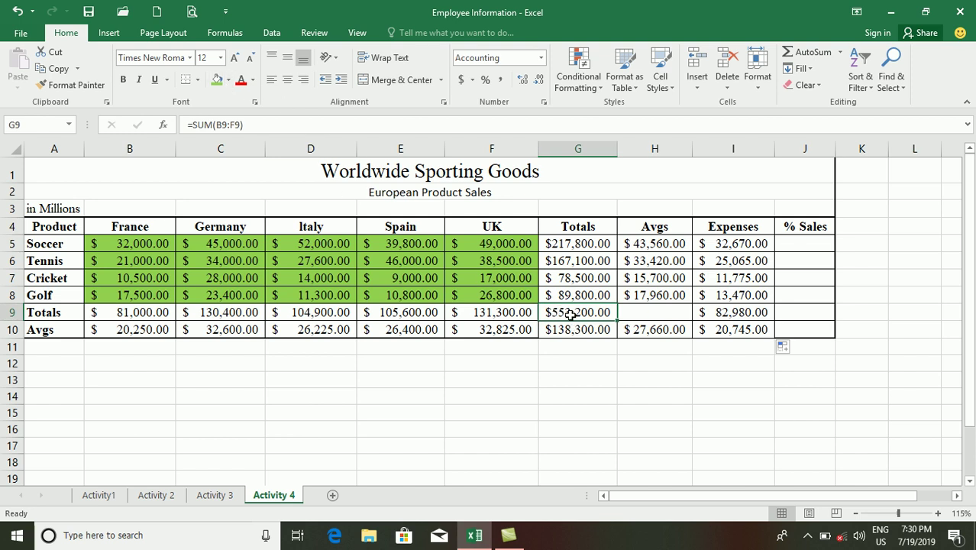
{"action": "left_click", "coordinate": [227, 80]}
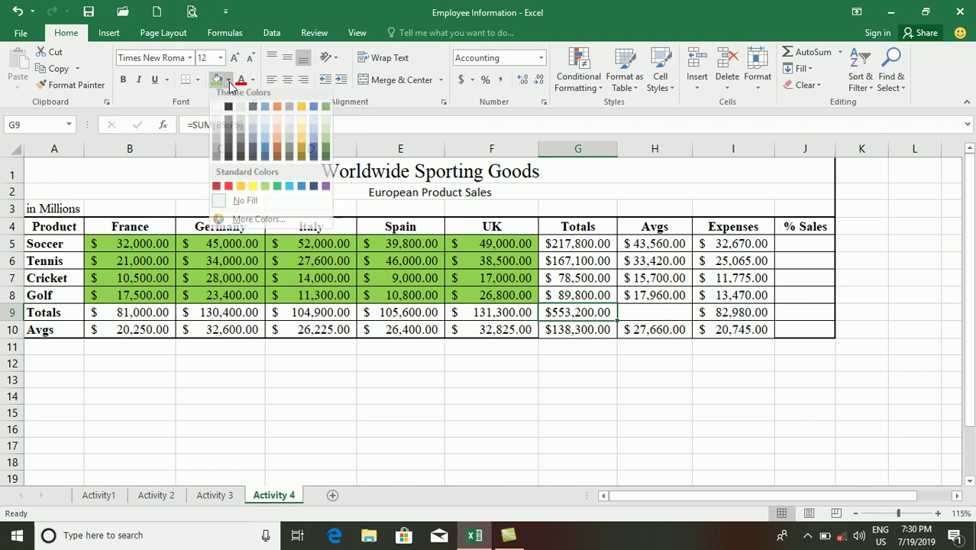
{"action": "left_click", "coordinate": [252, 191]}
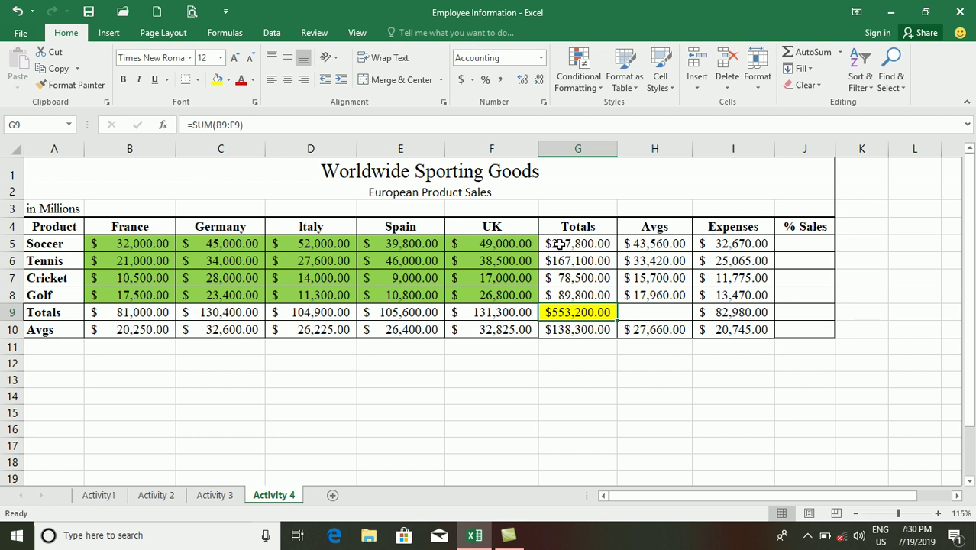
Examine each product's total in G5:G8 in relation to the grand total in G9
{"action": "key", "text": "Up"}
{"action": "key", "text": "Up"}
{"action": "key", "text": "Up"}
{"action": "key", "text": "Up"}
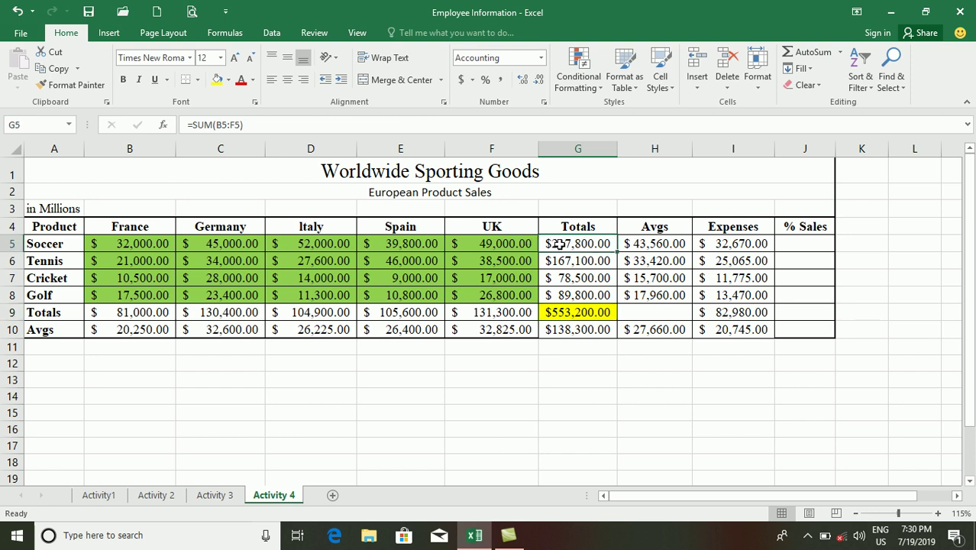
{"action": "left_click", "coordinate": [559, 266]}
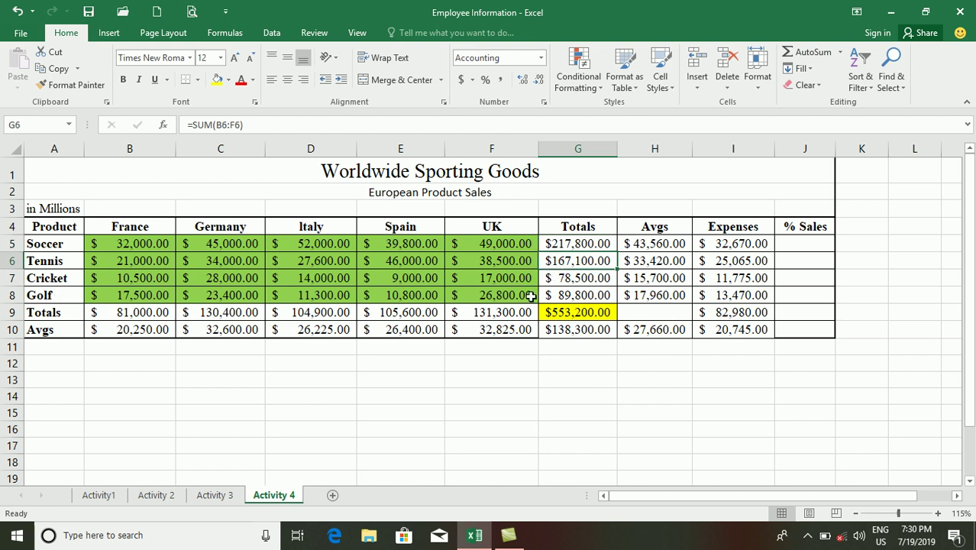
{"action": "left_click", "coordinate": [569, 280]}
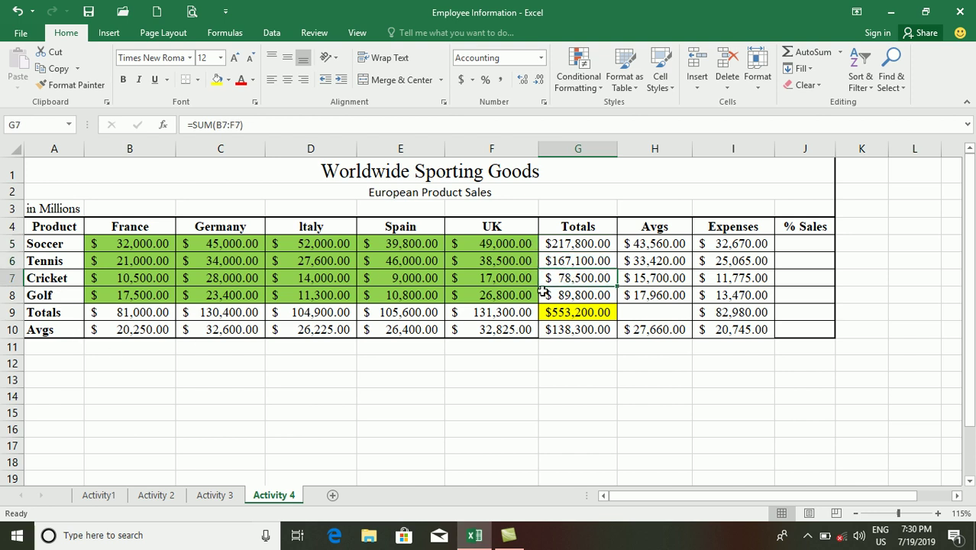
{"action": "left_click", "coordinate": [568, 293]}
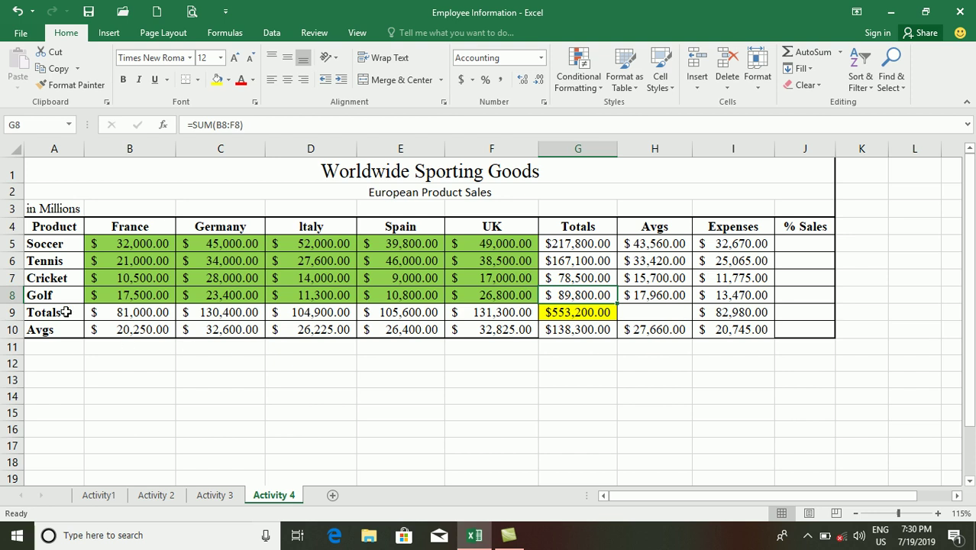
{"action": "left_click", "coordinate": [586, 313]}
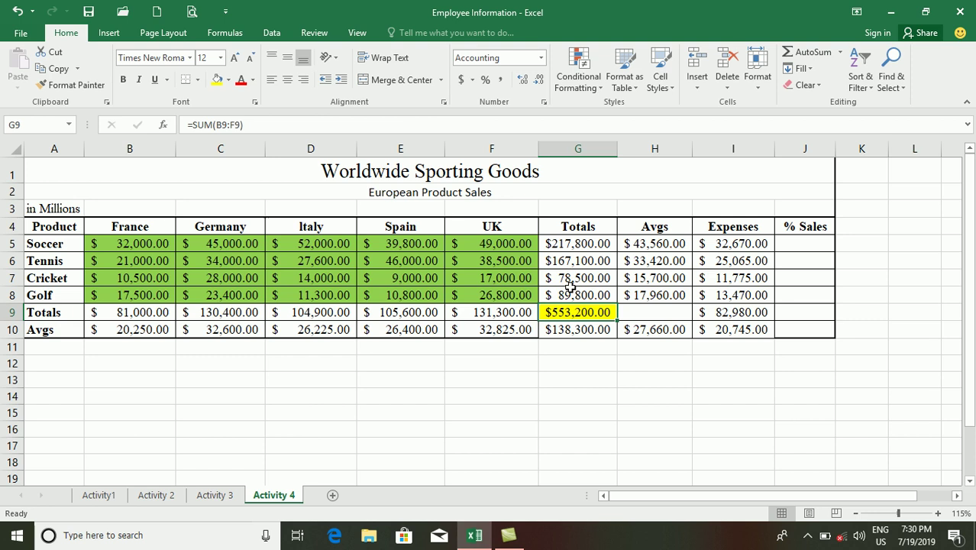
{"action": "left_click", "coordinate": [569, 242]}
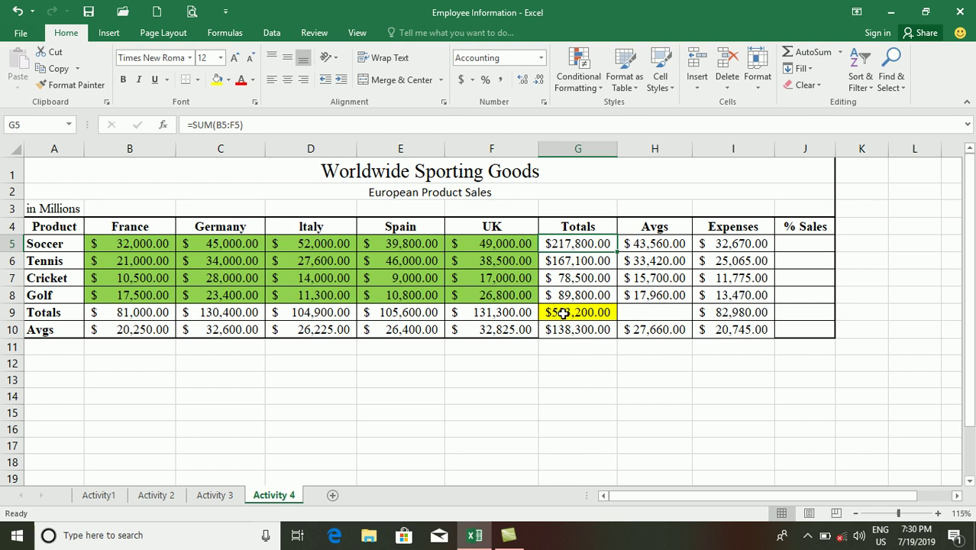
{"action": "left_click", "coordinate": [563, 312]}
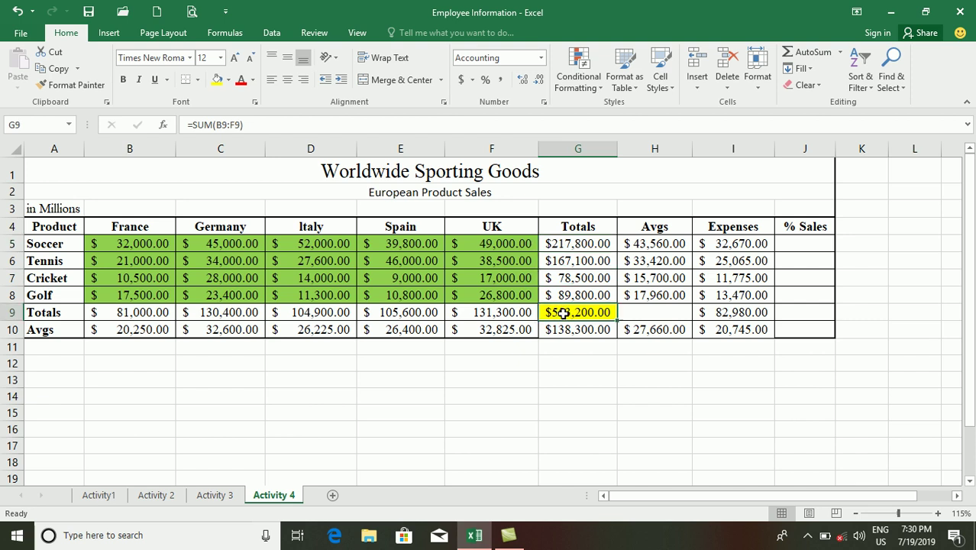
{"action": "left_click", "coordinate": [566, 241]}
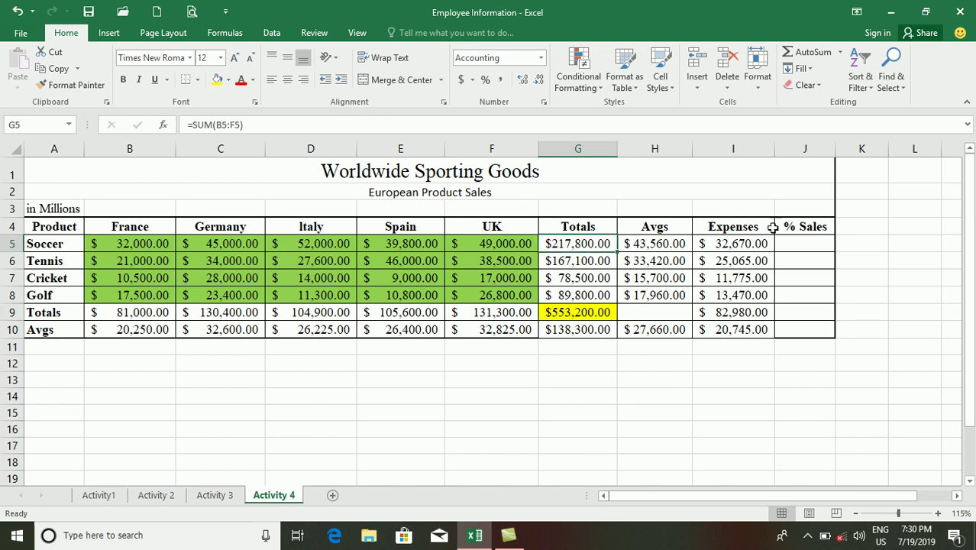
Calculate the Soccer share of sales in cell J5 with the formula =G5/G9
{"action": "left_click", "coordinate": [797, 246]}
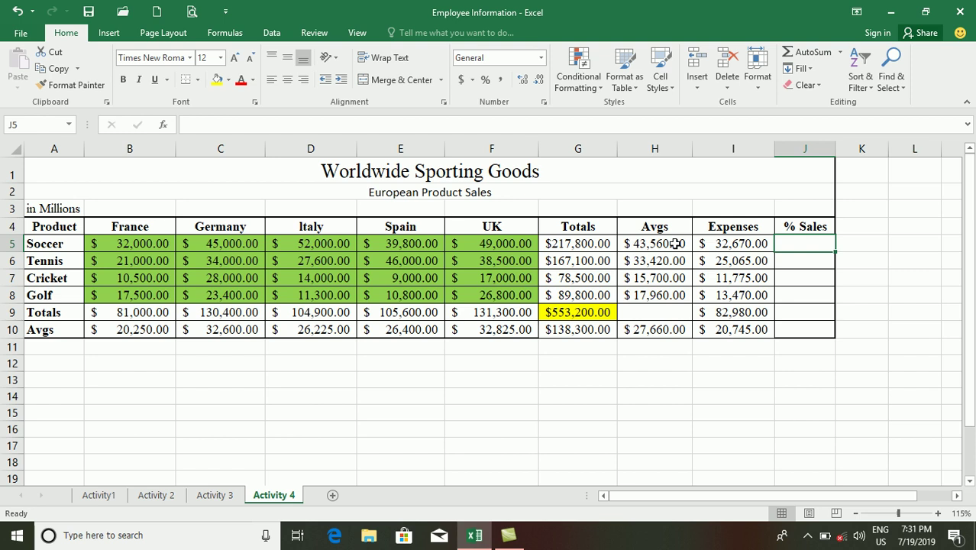
{"action": "type", "text": "="}
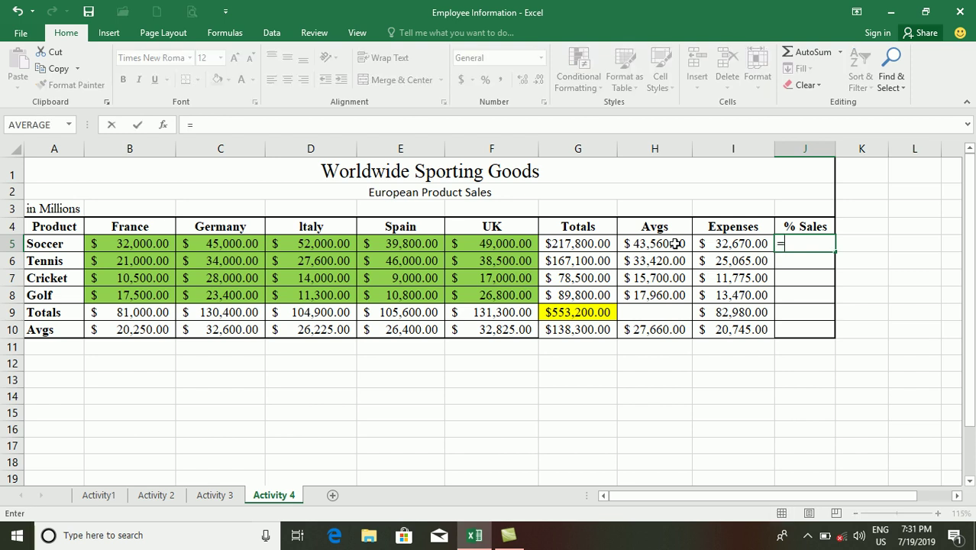
{"action": "left_click", "coordinate": [578, 244]}
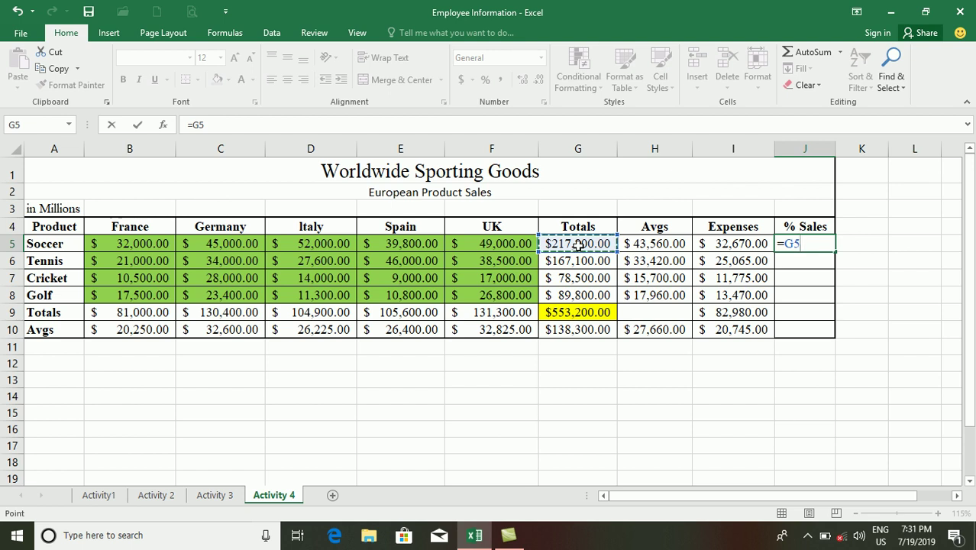
{"action": "type", "text": "/"}
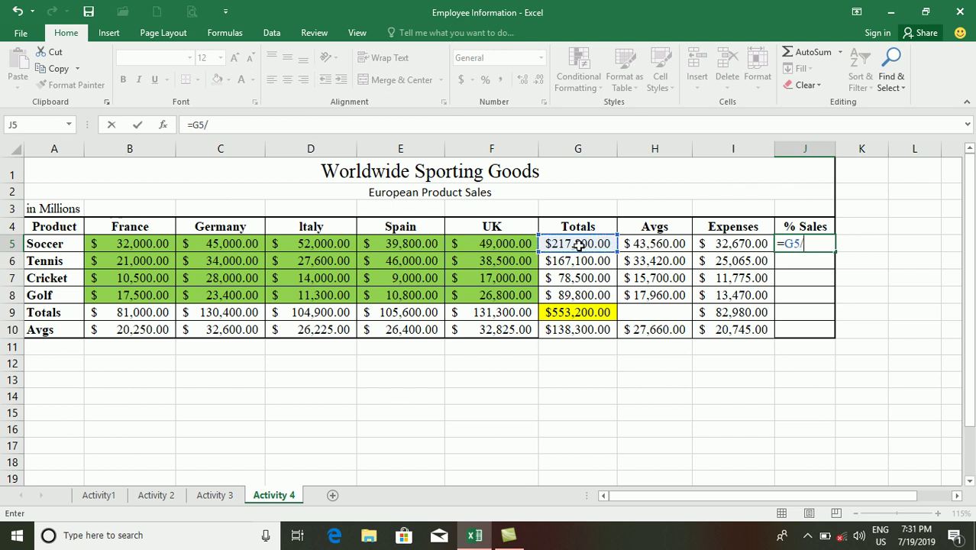
{"action": "left_click", "coordinate": [564, 315]}
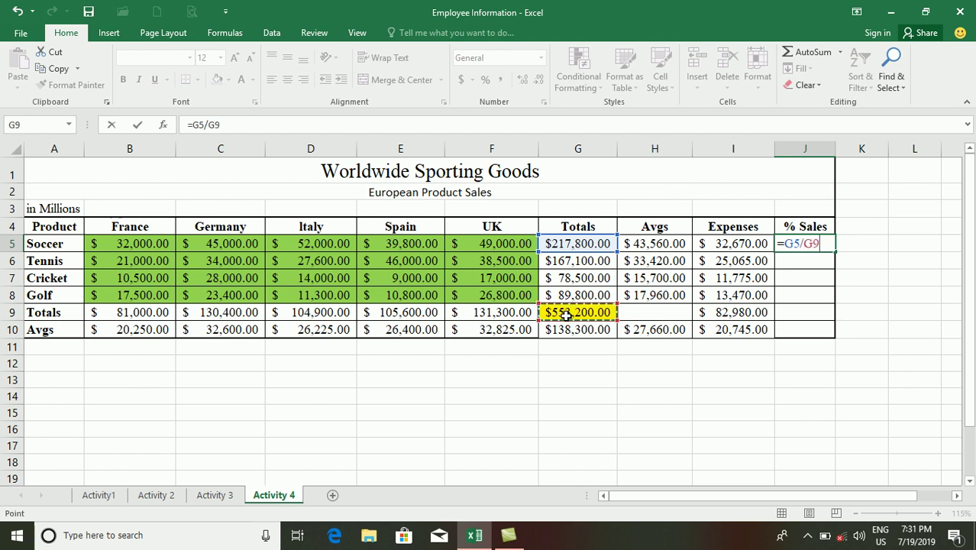
{"action": "key", "text": "Return"}
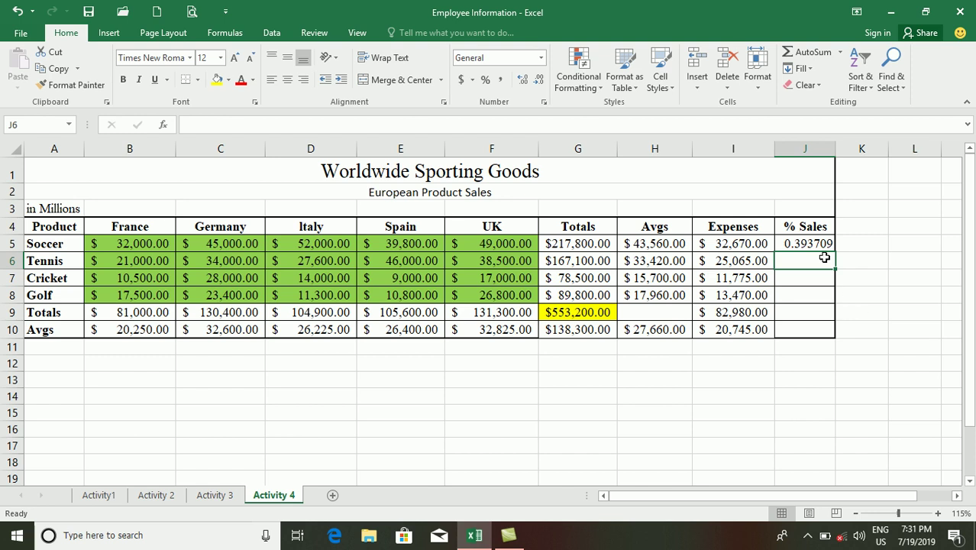
Fill the Soccer % Sales formula from J5 down through J9 and inspect the cell references in J5 and J6
{"action": "left_click", "coordinate": [796, 241]}
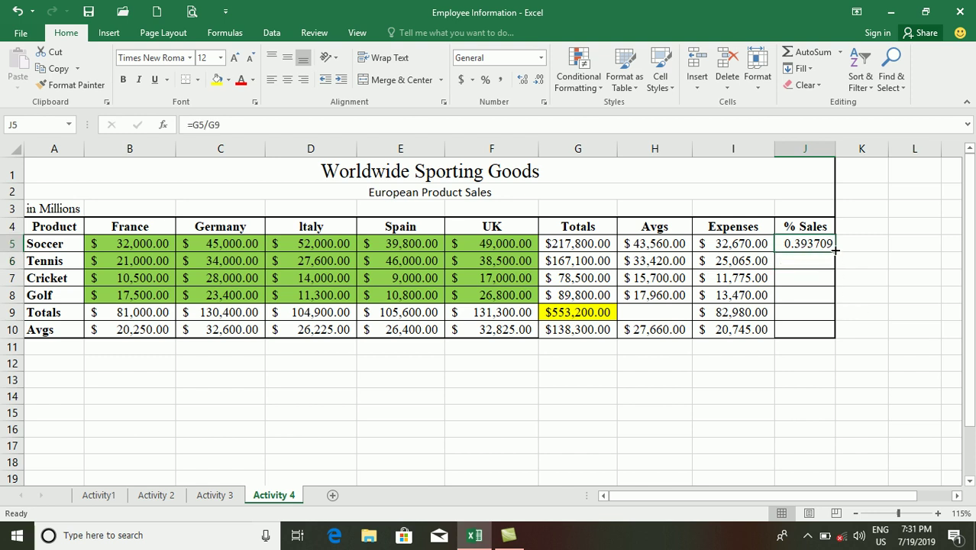
{"action": "left_click_drag", "start_coordinate": [835, 248], "coordinate": [835, 314]}
{"action": "left_click", "coordinate": [794, 390]}
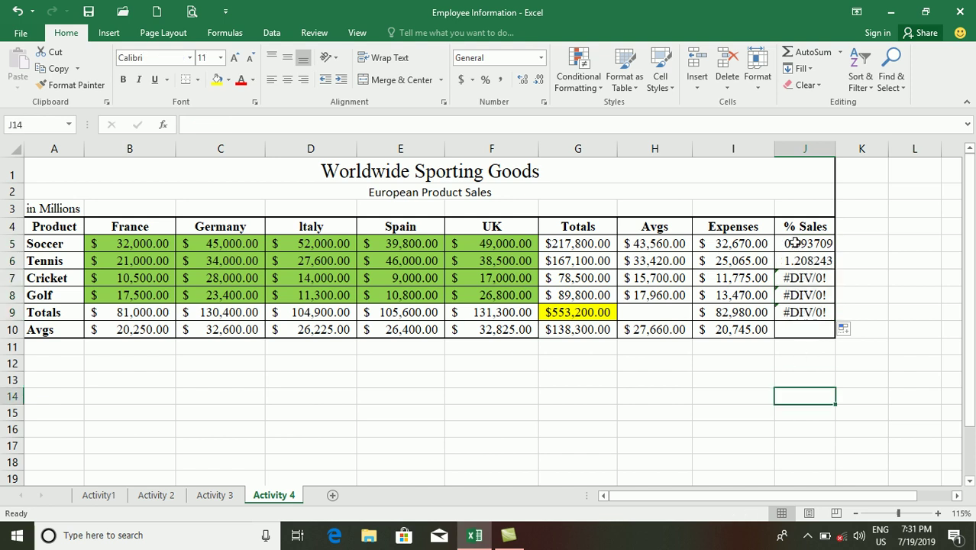
{"action": "left_click", "coordinate": [795, 245]}
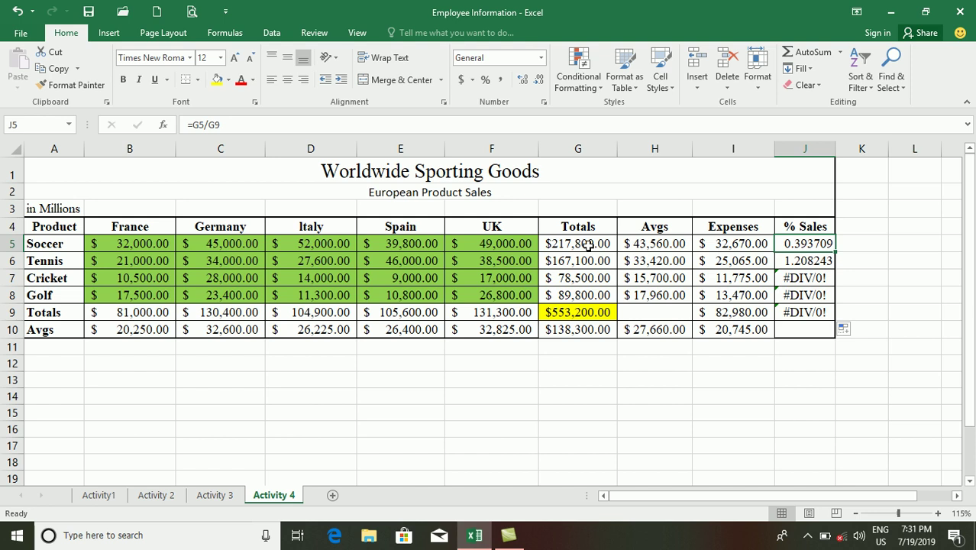
{"action": "left_click", "coordinate": [811, 262]}
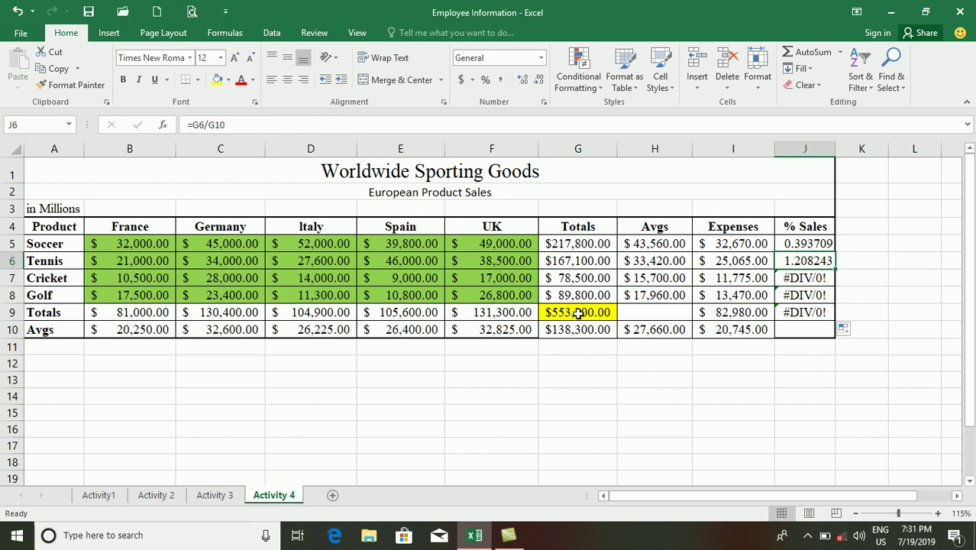
Clear the % Sales formulas for Cricket, Golf and Totals in J7:J9
{"action": "left_click", "coordinate": [805, 278]}
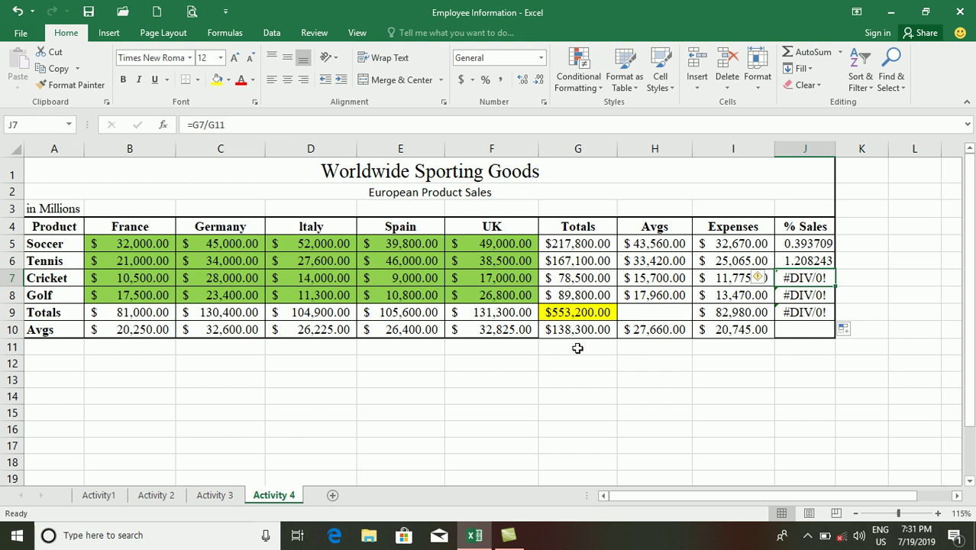
{"action": "left_click_drag", "start_coordinate": [798, 273], "coordinate": [804, 312]}
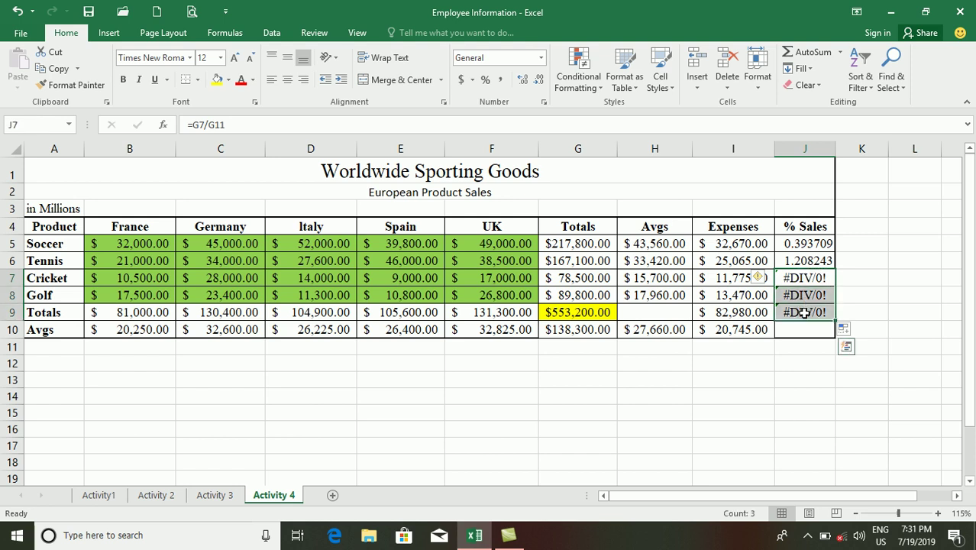
{"action": "key", "text": "Delete"}
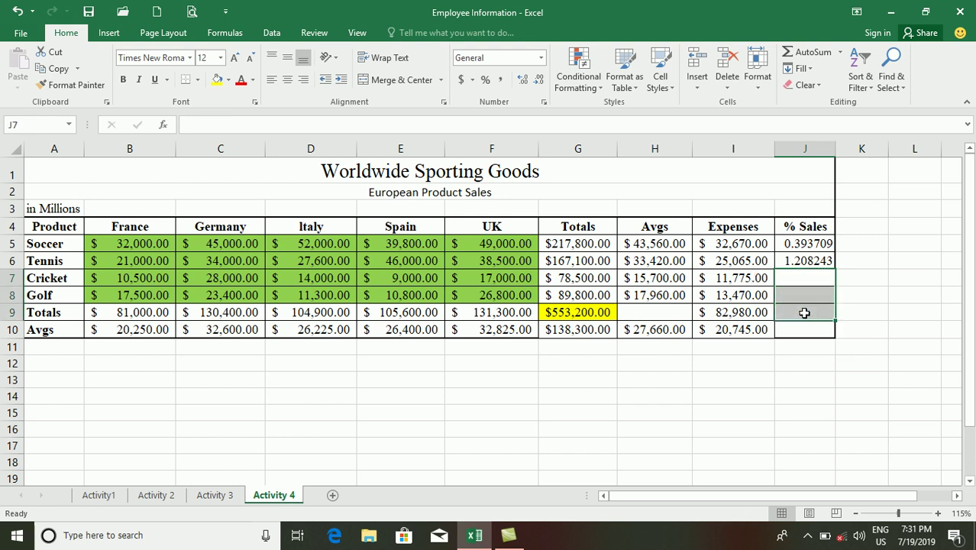
Try the Tennis % Sales formula in J6 as =G6/G9, and clear the cell after checking it
{"action": "left_click", "coordinate": [825, 261]}
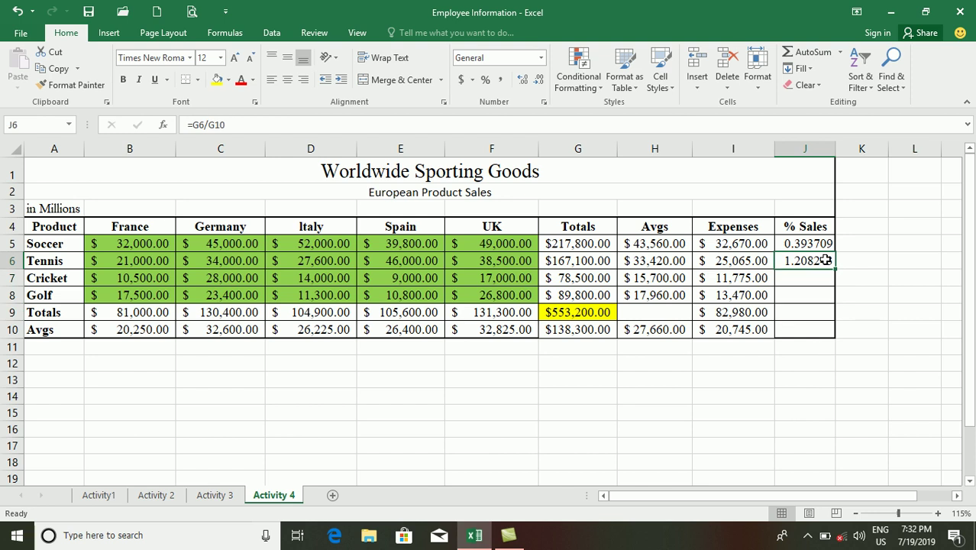
{"action": "left_click", "coordinate": [249, 122]}
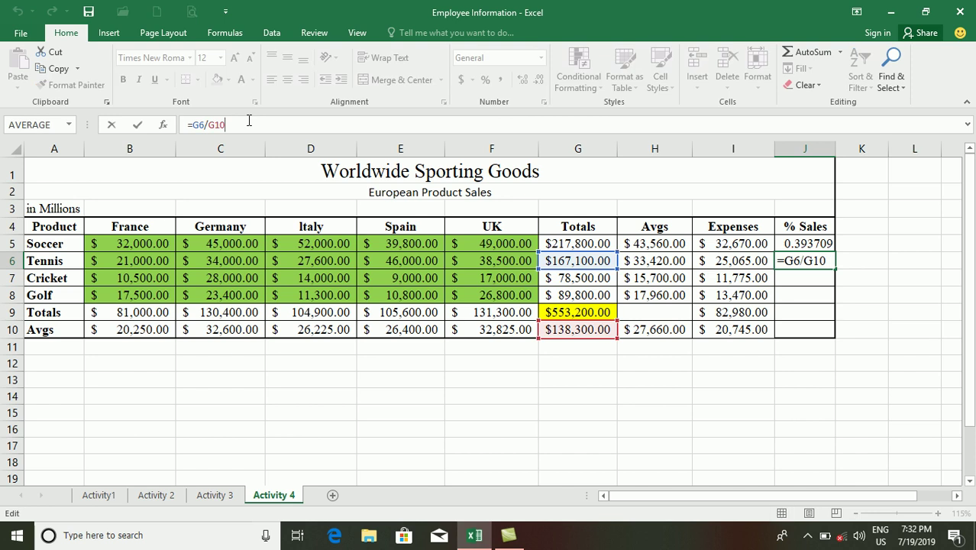
{"action": "key", "text": "BackSpace"}
{"action": "key", "text": "BackSpace"}
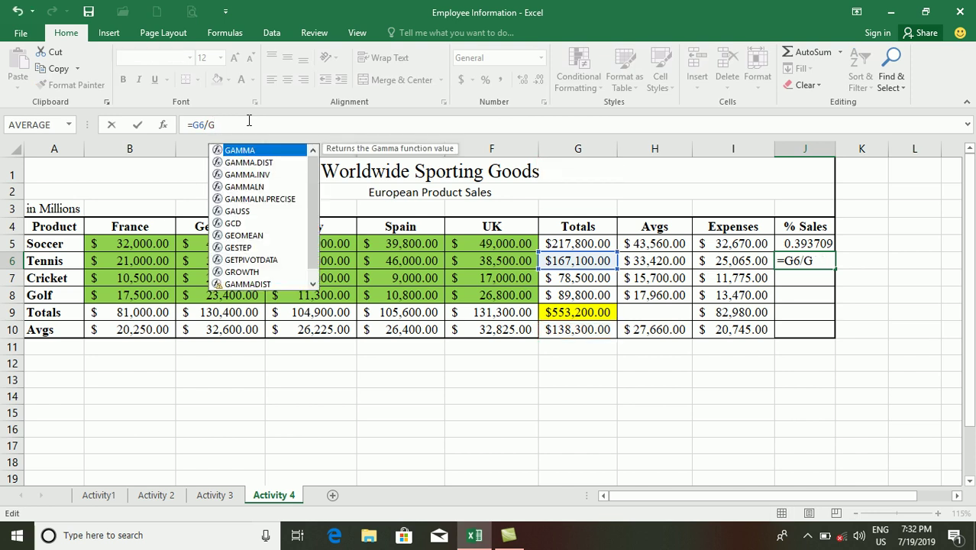
{"action": "type", "text": "$9"}
{"action": "key", "text": "Return"}
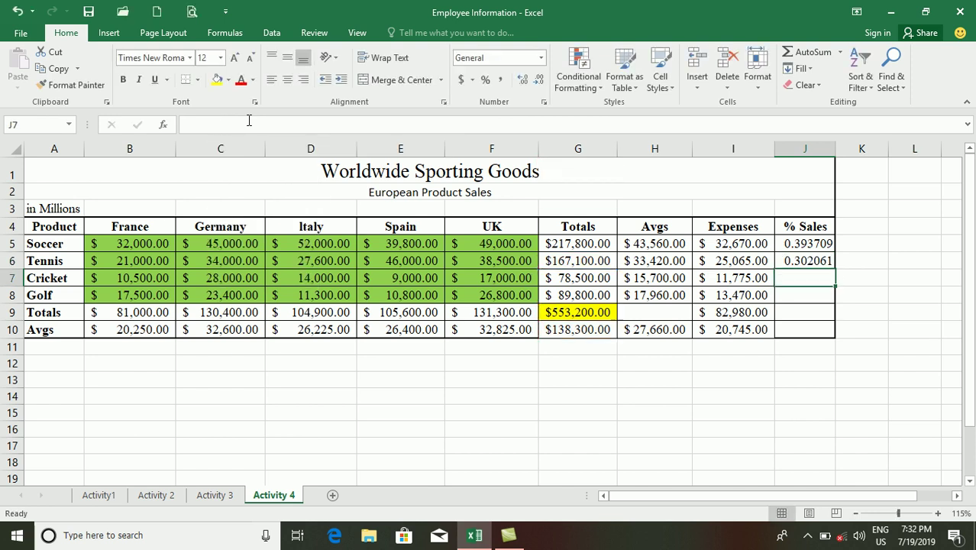
{"action": "left_click", "coordinate": [794, 261]}
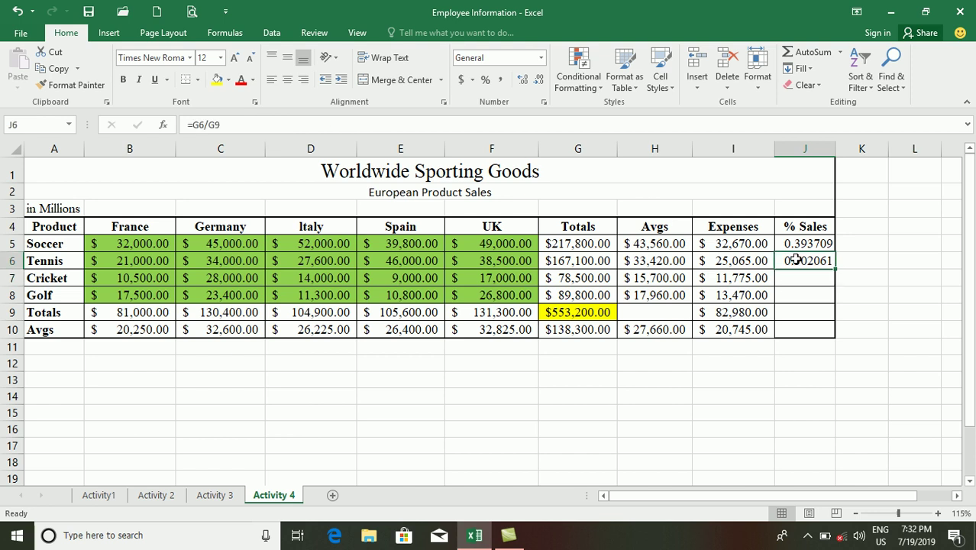
{"action": "key", "text": "Delete"}
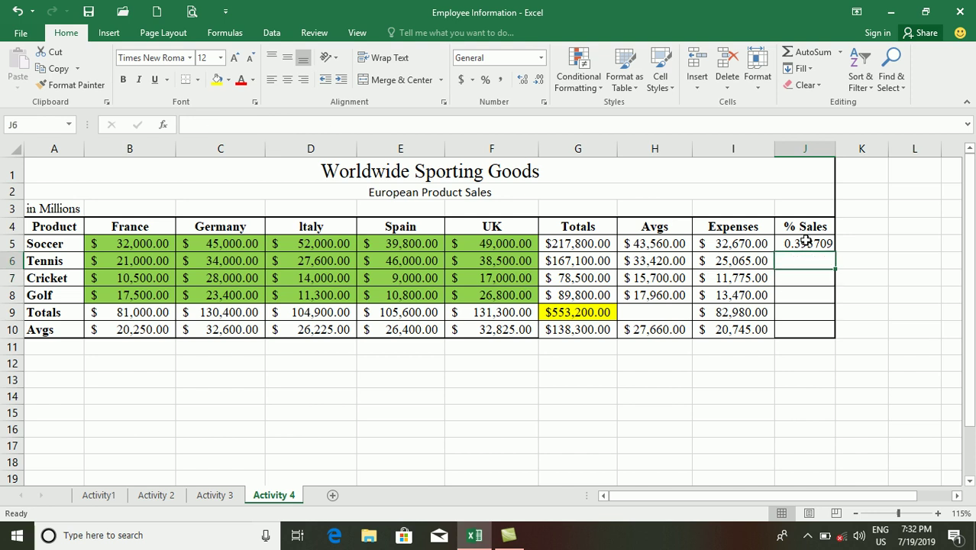
Make the grand total reference absolute in the Soccer % Sales formula in J5, giving =G5/$G$9
{"action": "left_click", "coordinate": [805, 243]}
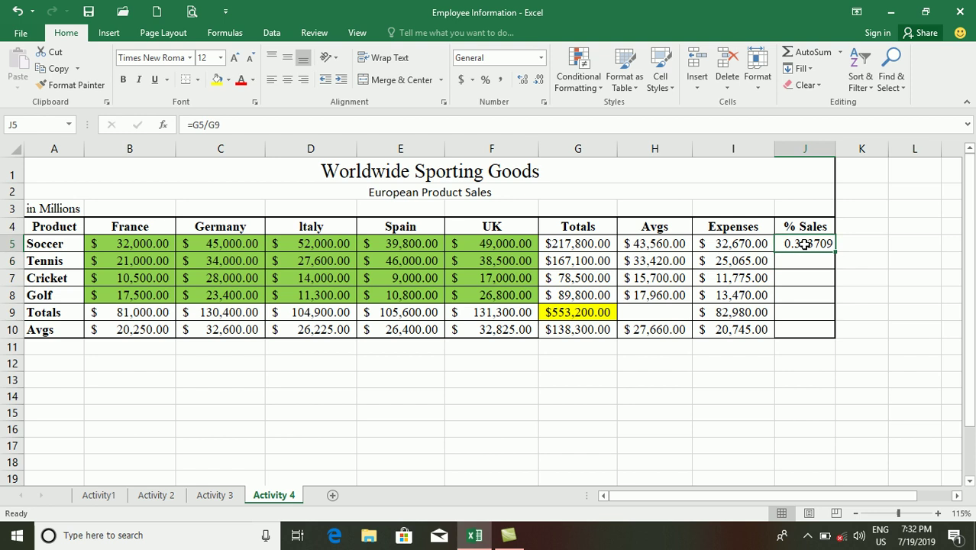
{"action": "left_click", "coordinate": [562, 314]}
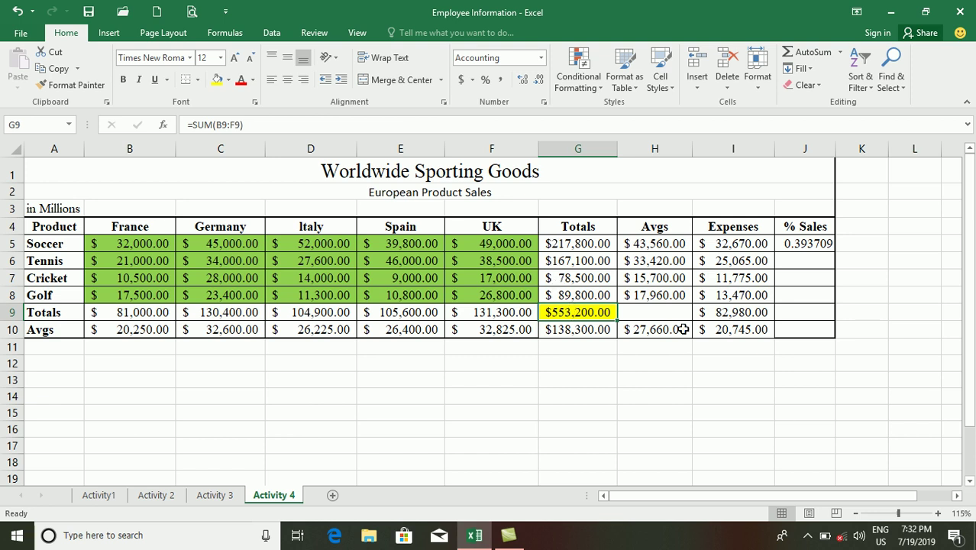
{"action": "left_click", "coordinate": [784, 243]}
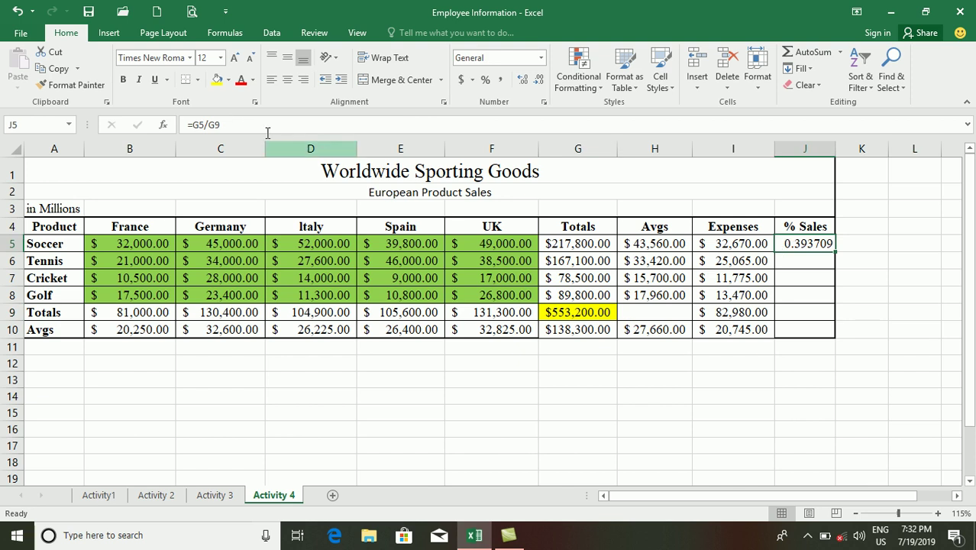
{"action": "double_click", "coordinate": [224, 123]}
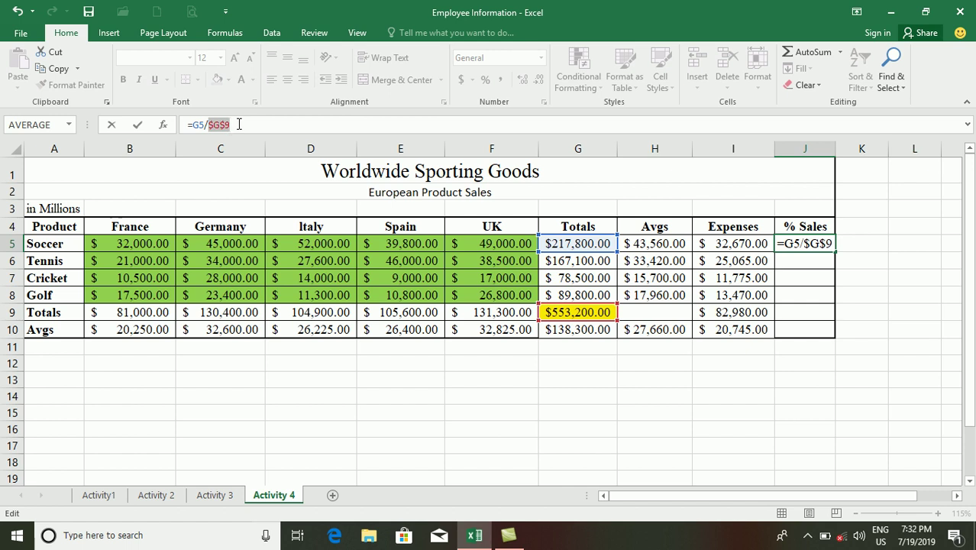
{"action": "key", "text": "Return"}
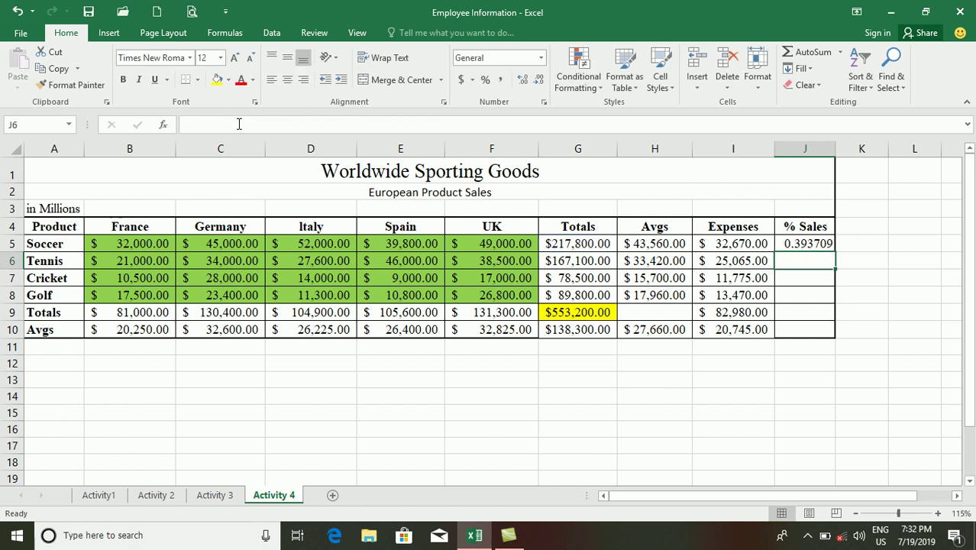
Fill the absolute-reference % Sales formula from J5 down through J9 and inspect the references in each cell
{"action": "left_click", "coordinate": [806, 244]}
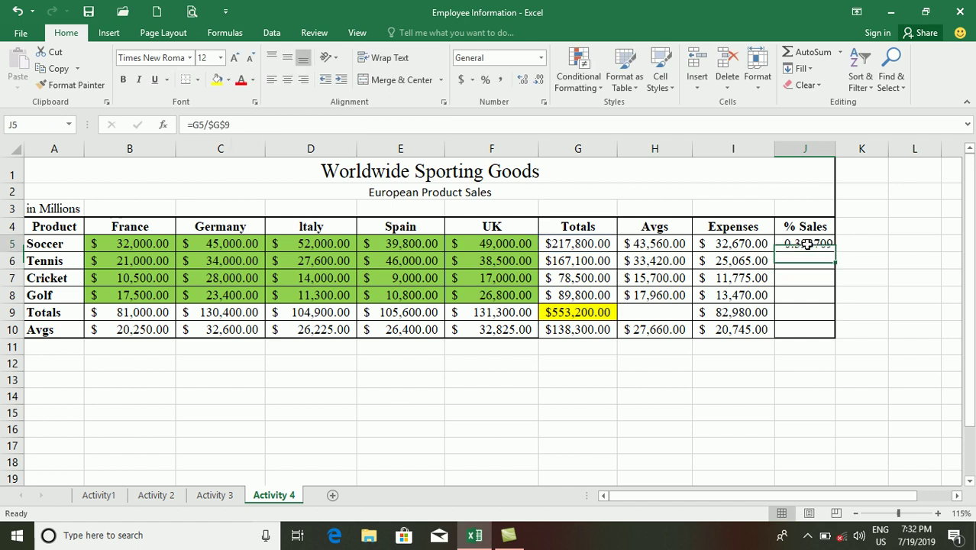
{"action": "left_click_drag", "start_coordinate": [835, 251], "coordinate": [840, 317]}
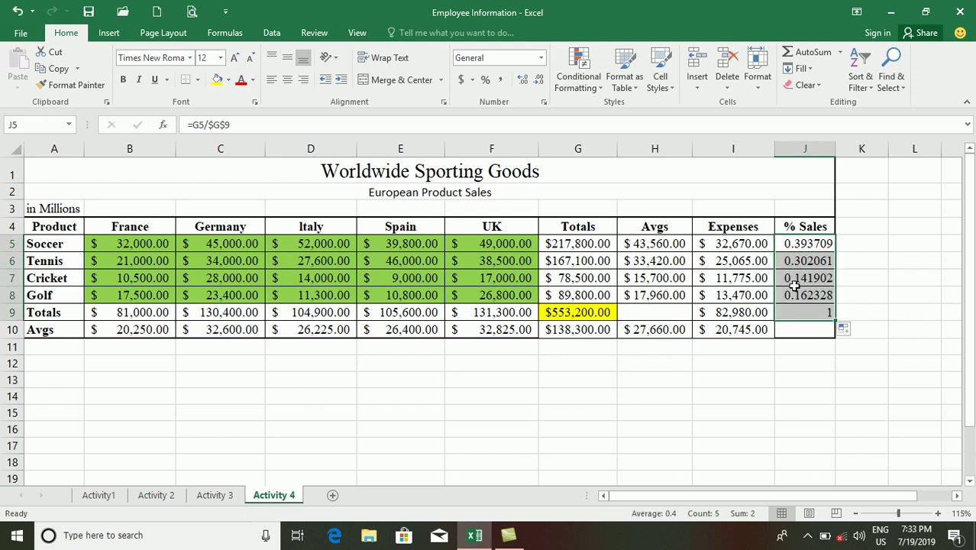
{"action": "left_click", "coordinate": [794, 243]}
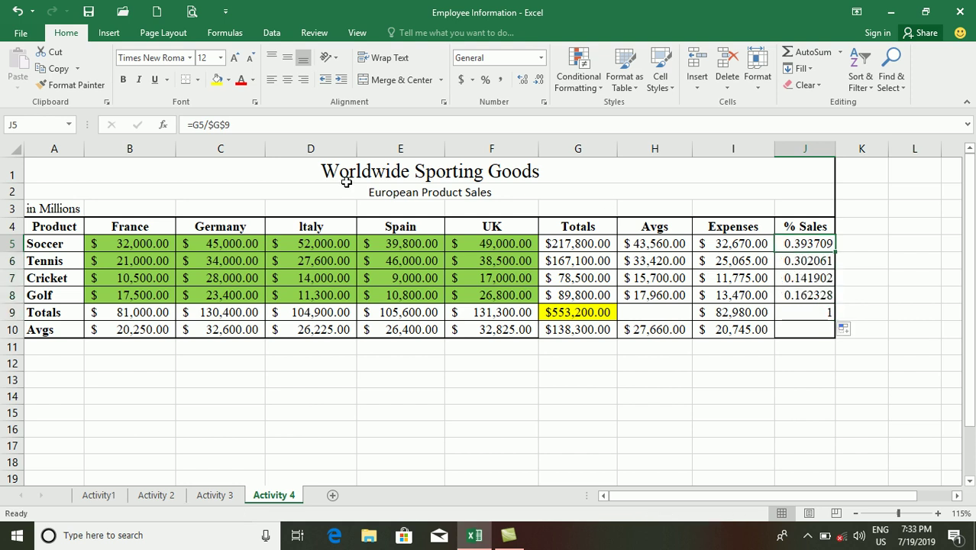
{"action": "left_click", "coordinate": [798, 262]}
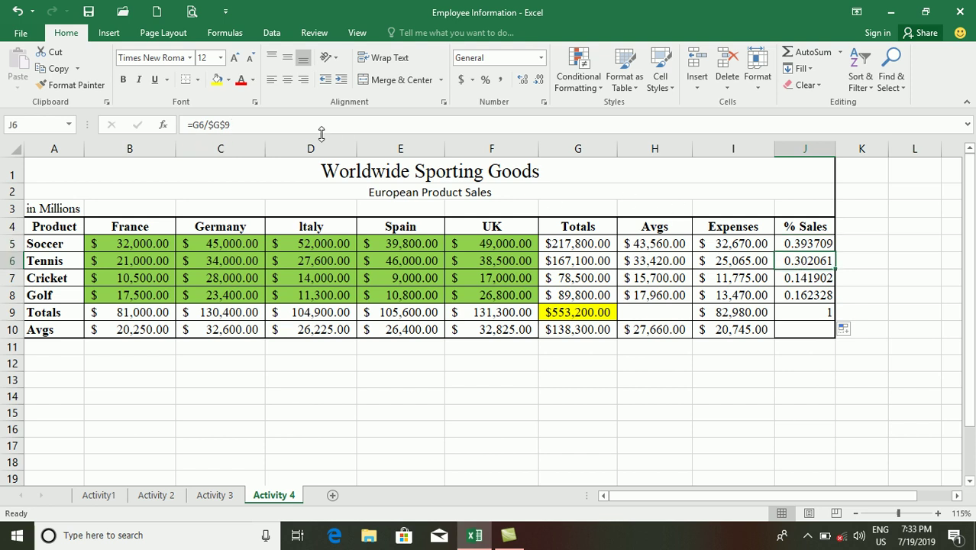
{"action": "left_click", "coordinate": [786, 279]}
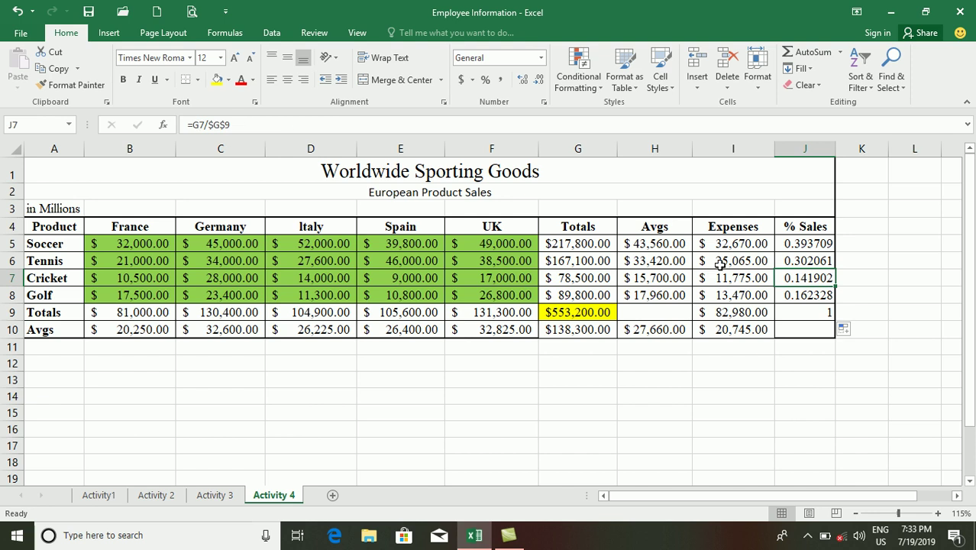
{"action": "left_click", "coordinate": [792, 296]}
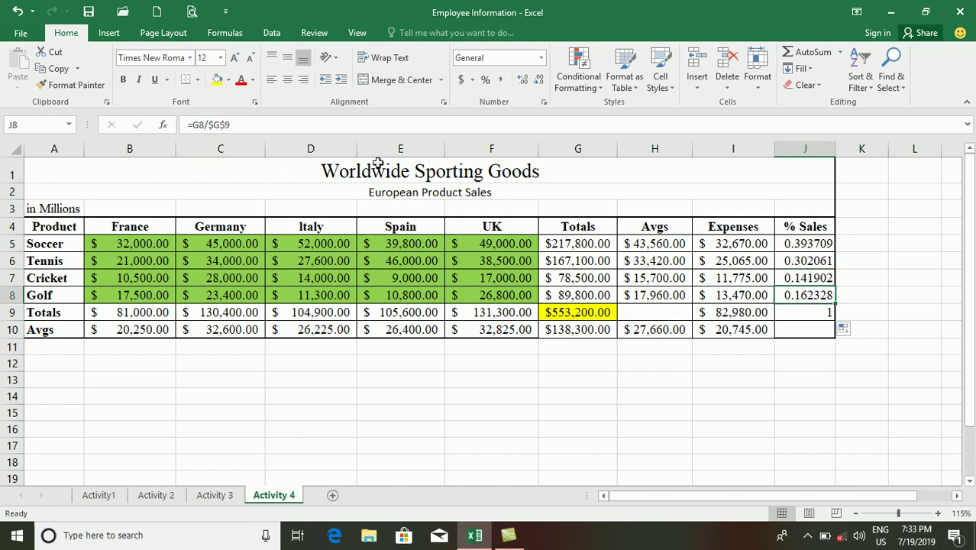
{"action": "left_click", "coordinate": [787, 314]}
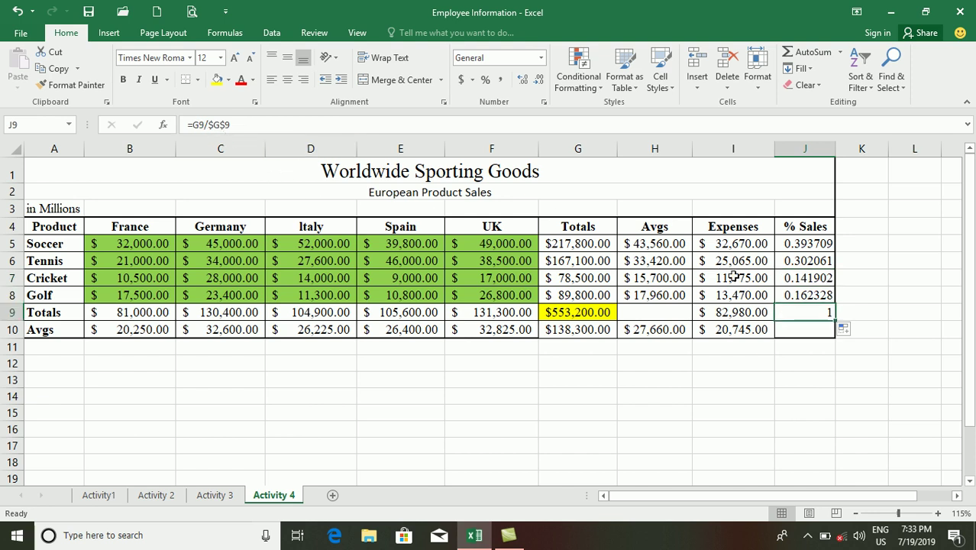
Format the % Sales values in J5:J9 as Percentage with 0 decimal places
{"action": "left_click_drag", "start_coordinate": [796, 243], "coordinate": [808, 307]}
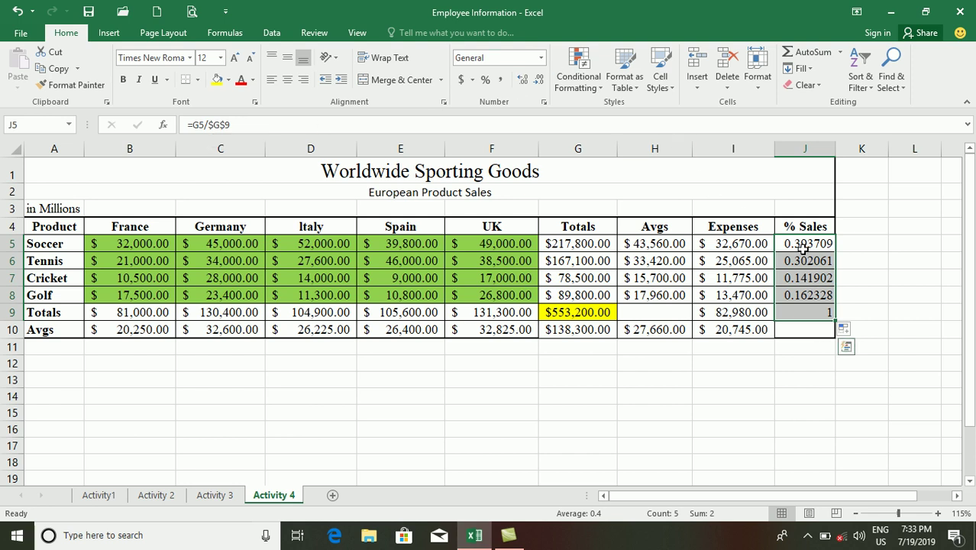
{"action": "left_click_drag", "start_coordinate": [798, 245], "coordinate": [801, 305]}
{"action": "left_click", "coordinate": [543, 104]}
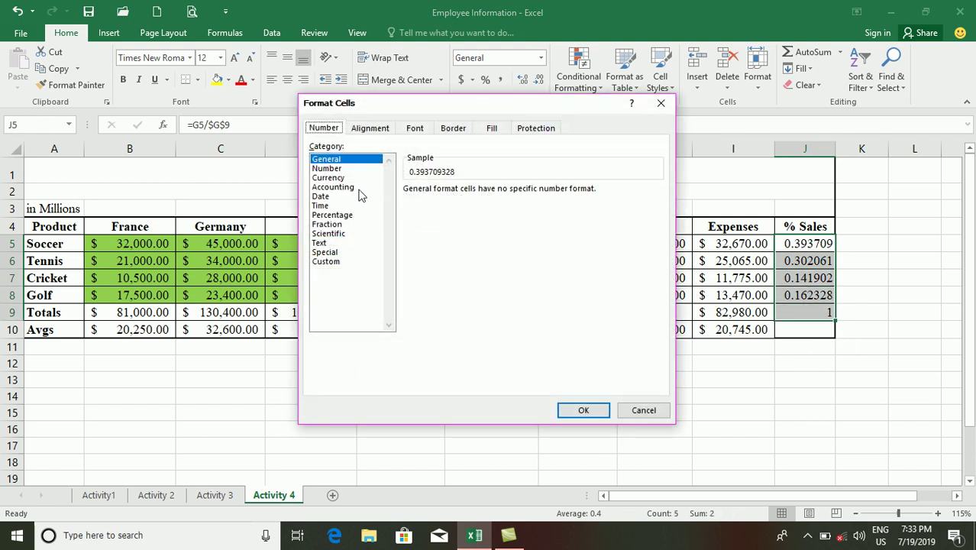
{"action": "left_click", "coordinate": [336, 215]}
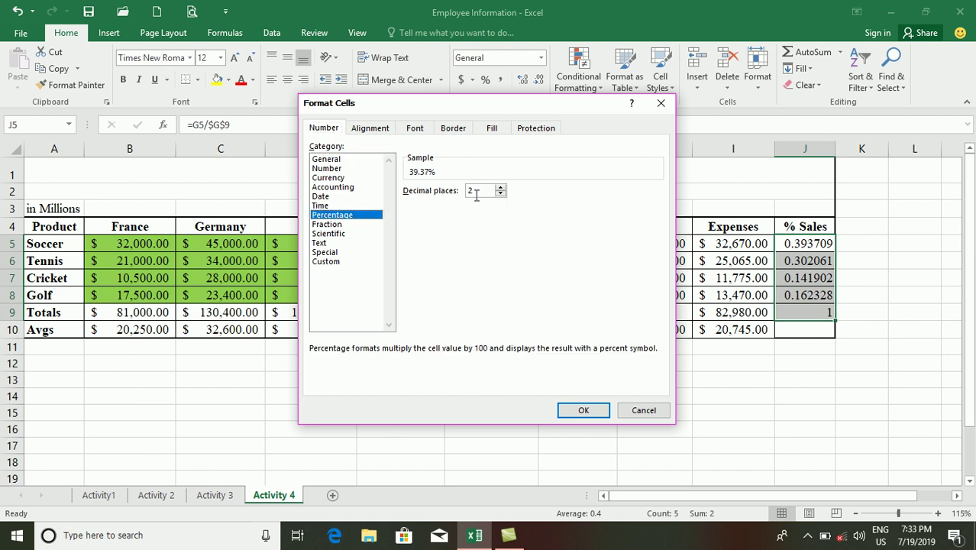
{"action": "left_click", "coordinate": [500, 195]}
{"action": "left_click", "coordinate": [500, 194]}
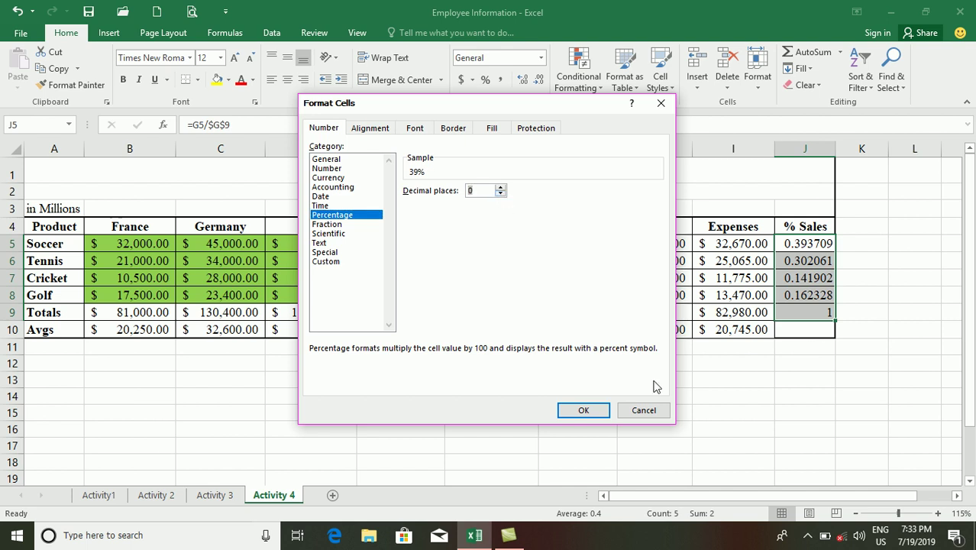
{"action": "left_click", "coordinate": [599, 413]}
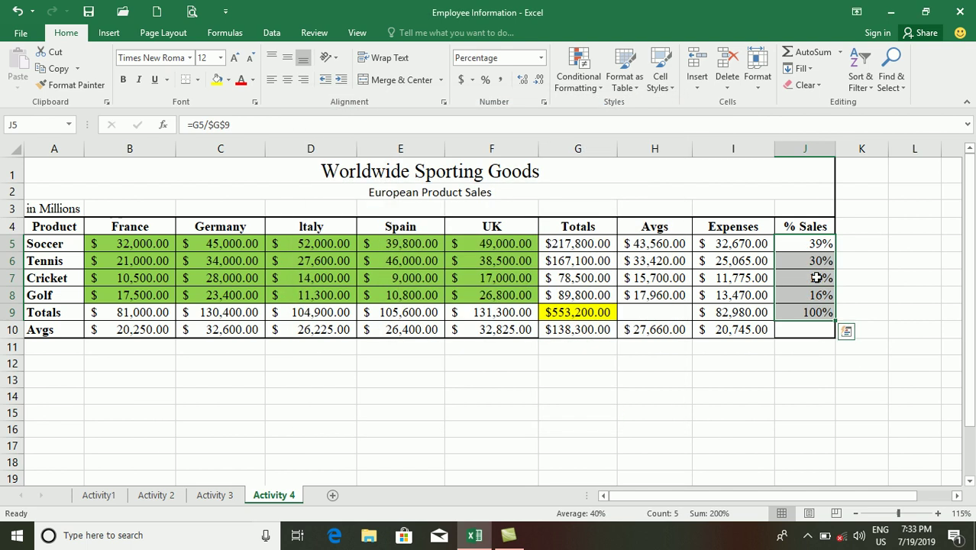
Review the formatted percentage of total sales for each product and the Totals row in J5:J9
{"action": "left_click", "coordinate": [803, 241]}
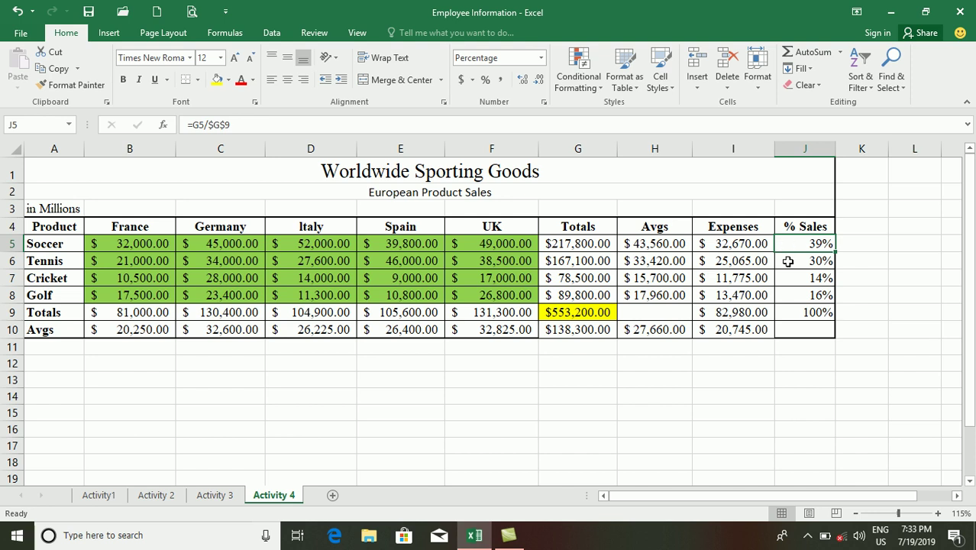
{"action": "left_click", "coordinate": [788, 261]}
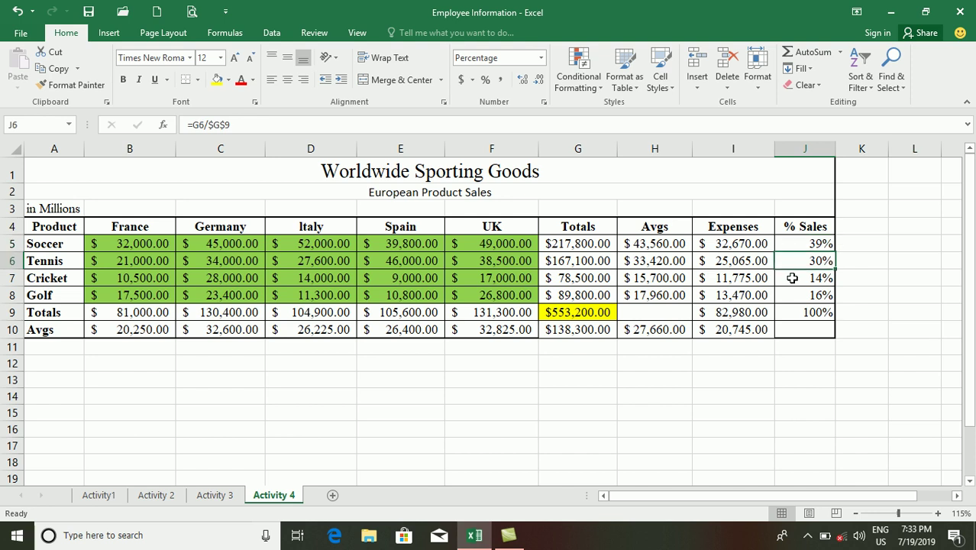
{"action": "left_click", "coordinate": [792, 278]}
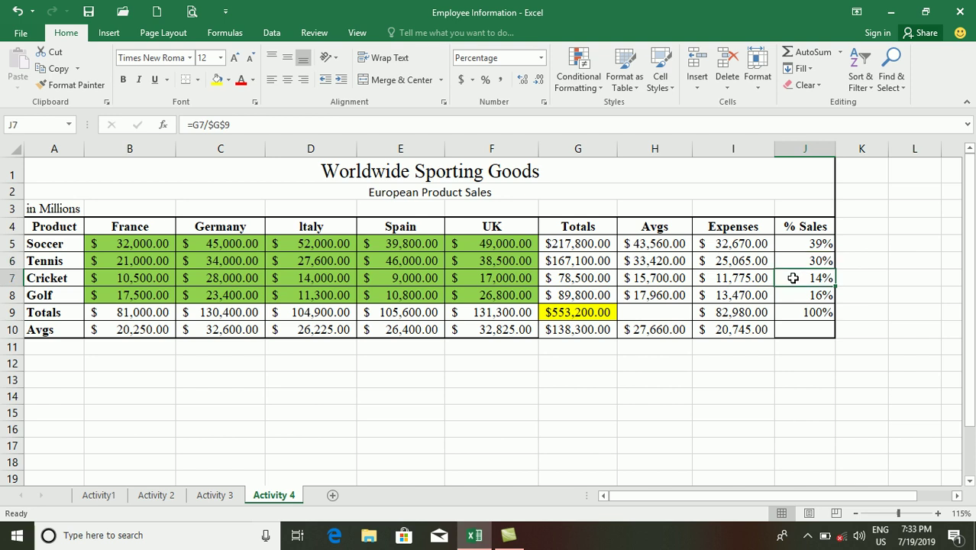
{"action": "left_click", "coordinate": [798, 296]}
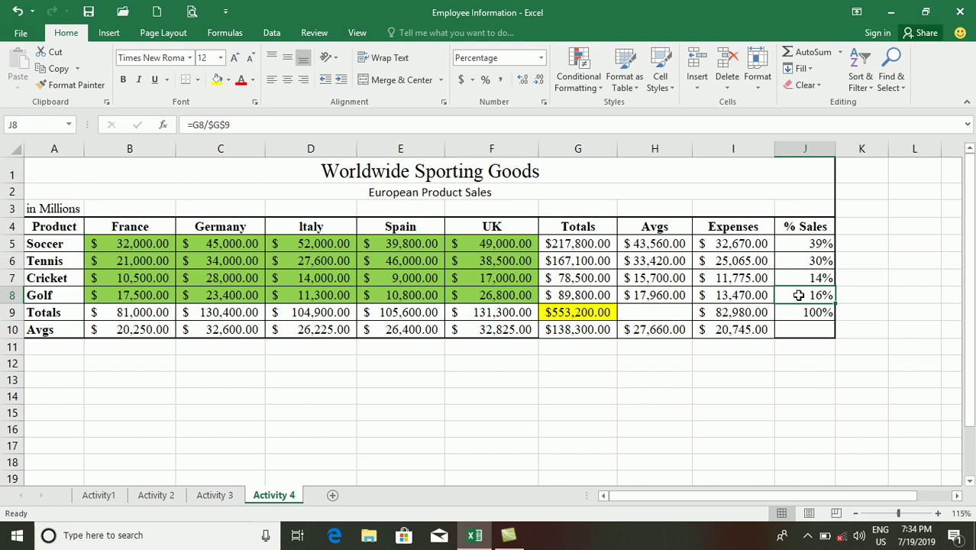
{"action": "left_click", "coordinate": [806, 309]}
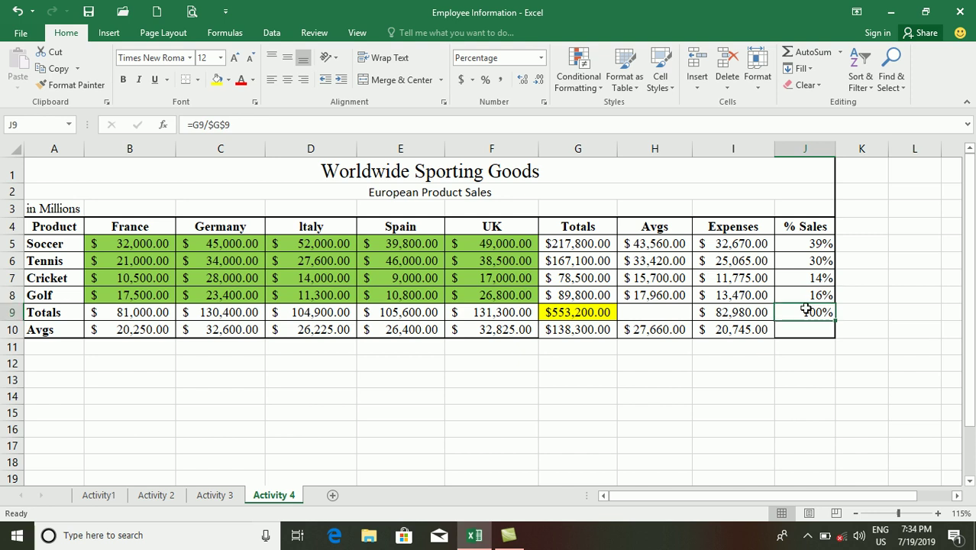